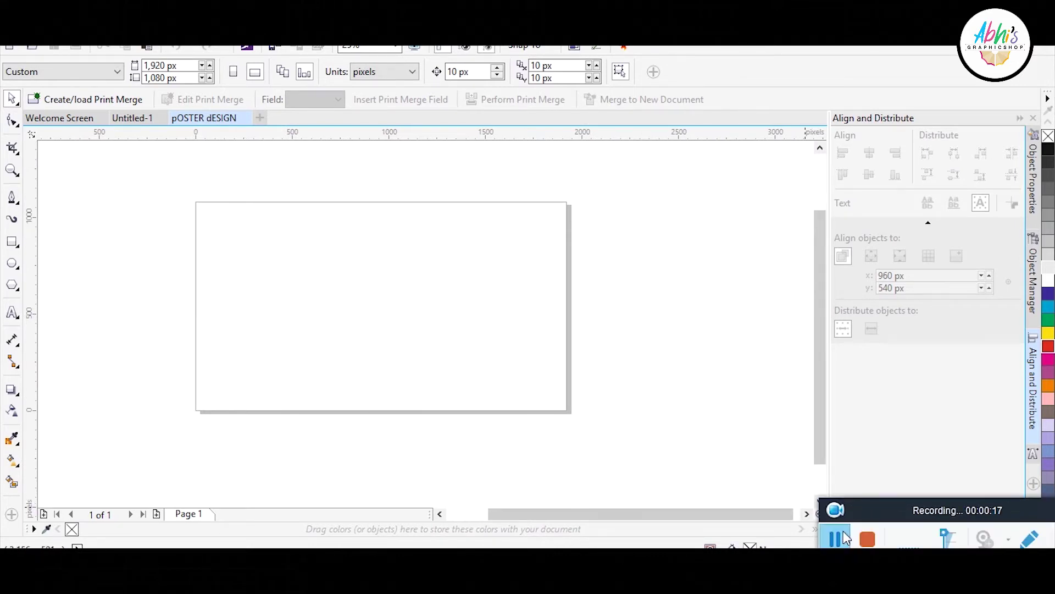
Shrink the coffee cup photo to about 563×551 px (24.9%)
mouse_move(781, 152)
mouse_down()
mouse_move(474, 431)
mouse_move(337, 267)
mouse_up()
scroll(610, 180, up, 2)
drag(610, 179, 476, 245)
scroll(476, 246, down, 2)
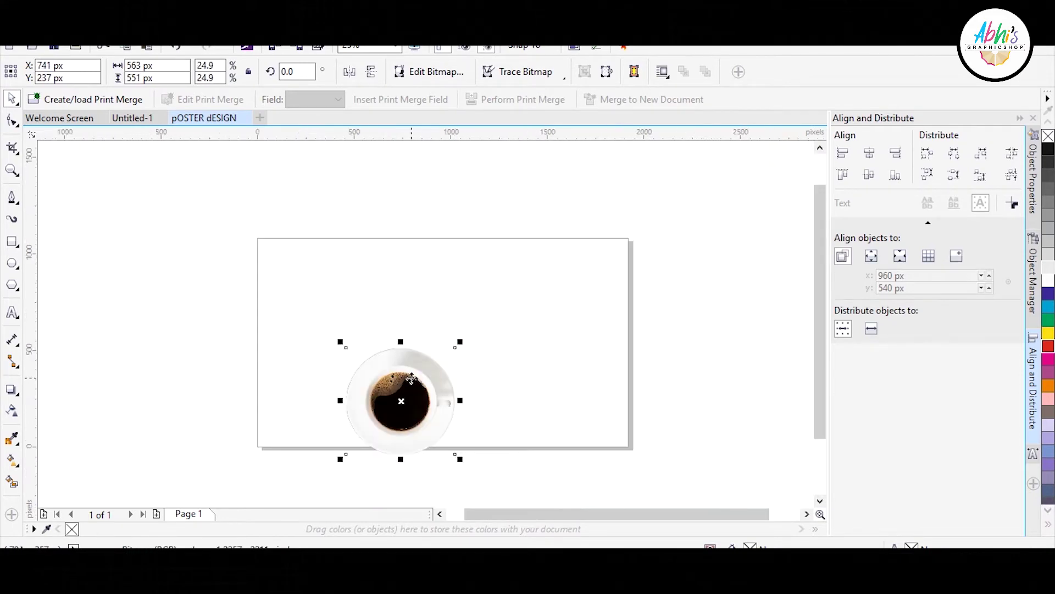
Place the cup on the page just right of centre, then deselect it
drag(401, 387, 443, 349)
drag(501, 273, 467, 281)
scroll(466, 281, up, 2)
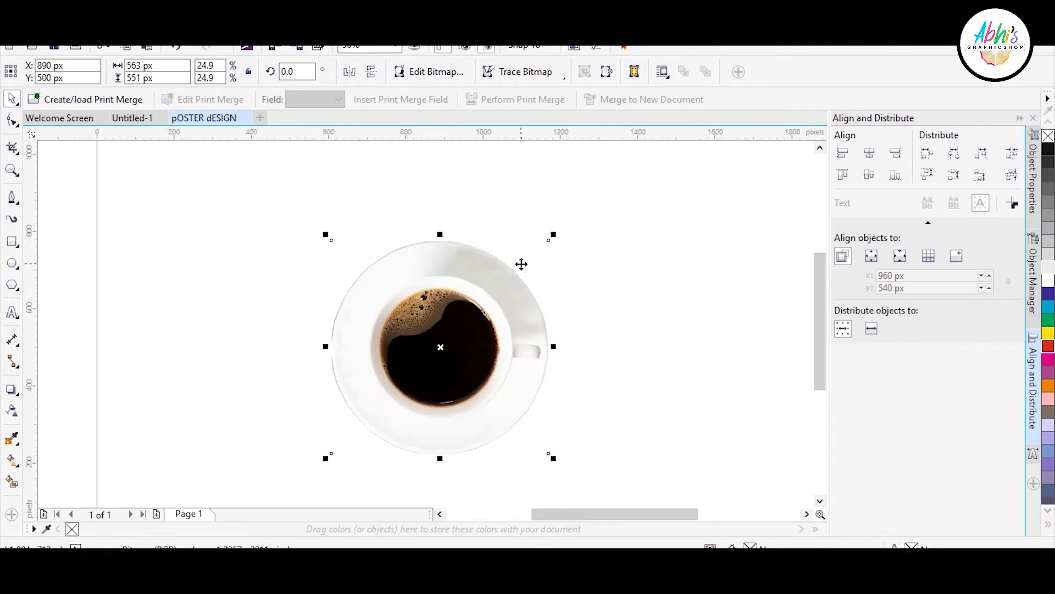
drag(523, 262, 530, 299)
scroll(529, 299, down, 2)
scroll(531, 312, up, 2)
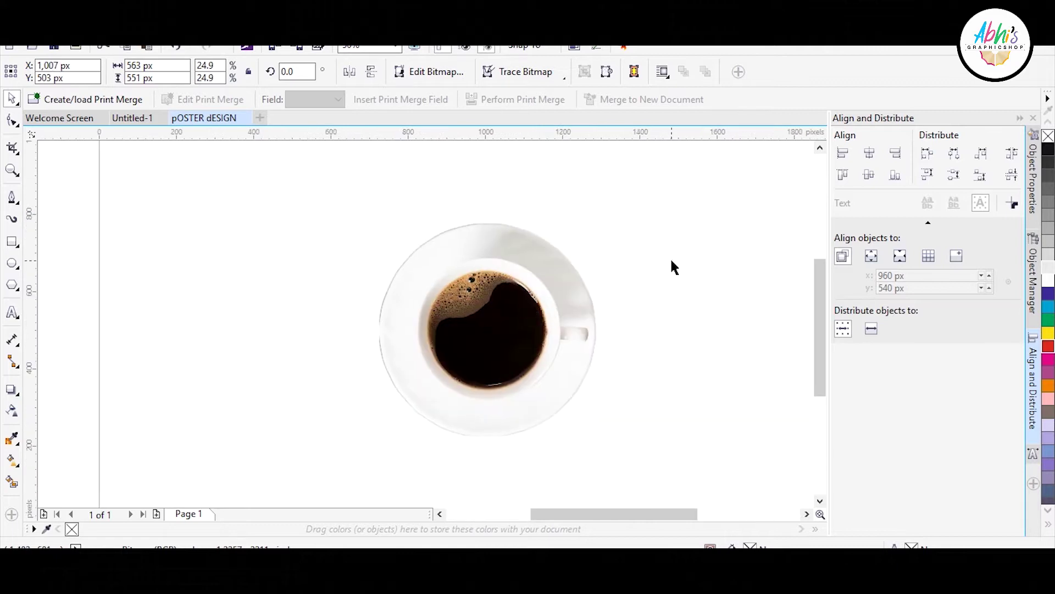
click(664, 275)
scroll(604, 313, down, 2)
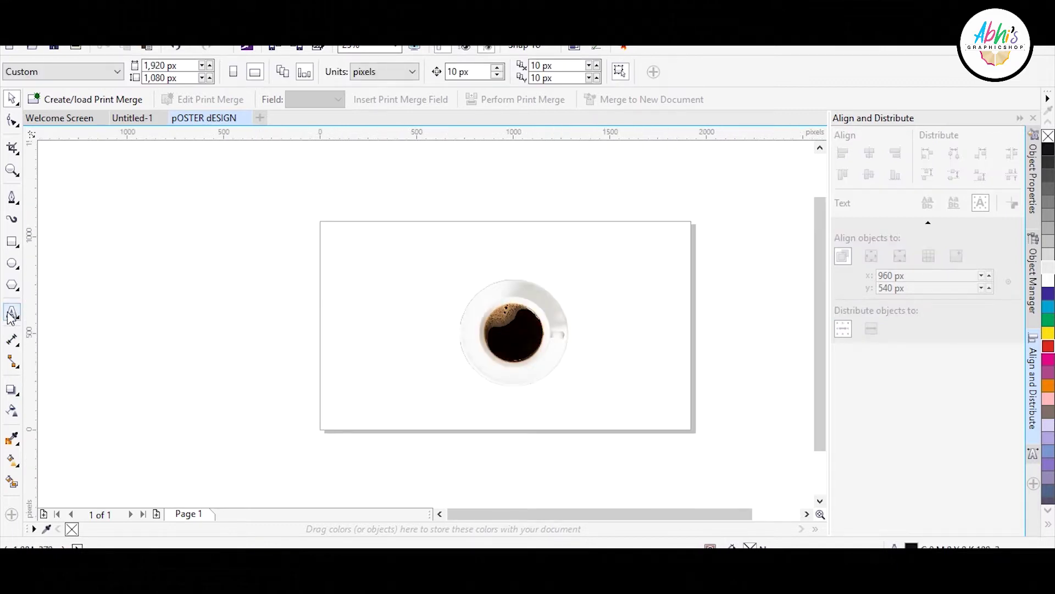
Add a page-sized yellow rectangle with an elliptical fountain fill
double_click(12, 241)
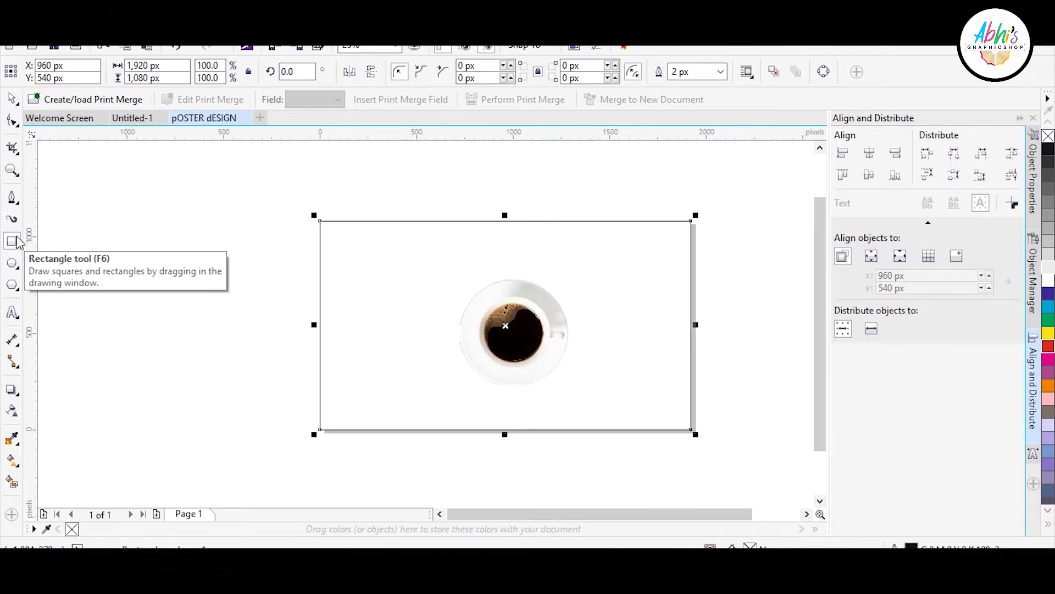
click(1049, 333)
click(12, 460)
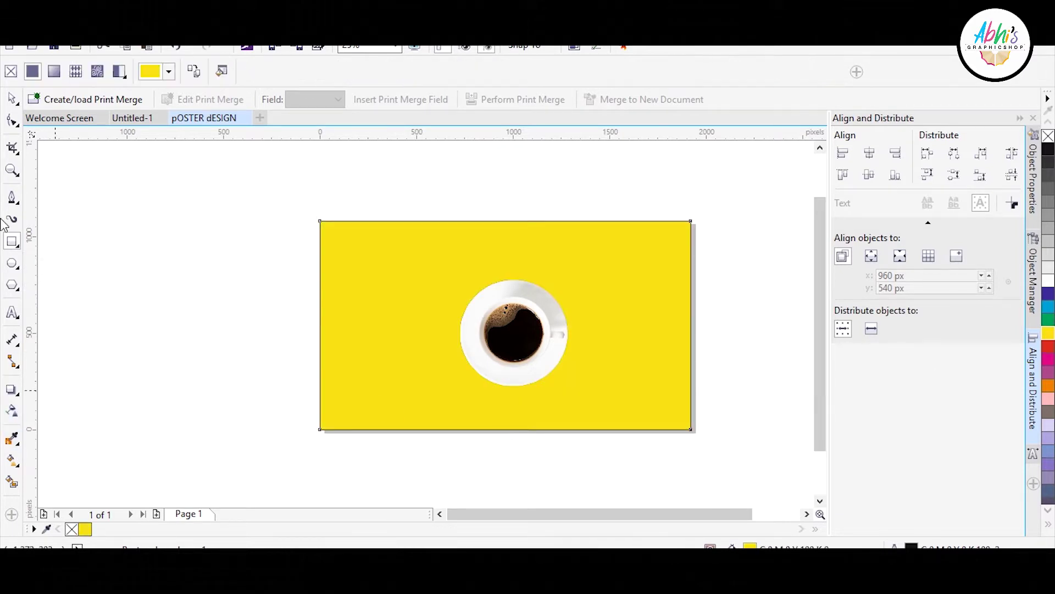
click(54, 72)
click(215, 72)
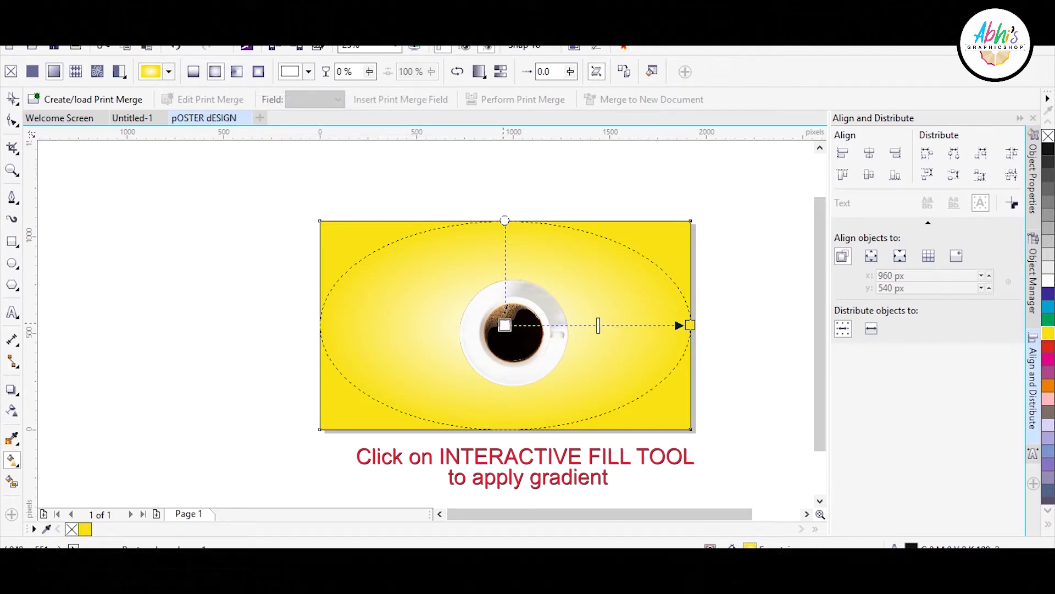
Set the gradient's outer node to golden yellow C0 M20 Y100 K0 and deselect
click(12, 460)
click(477, 349)
text(020)
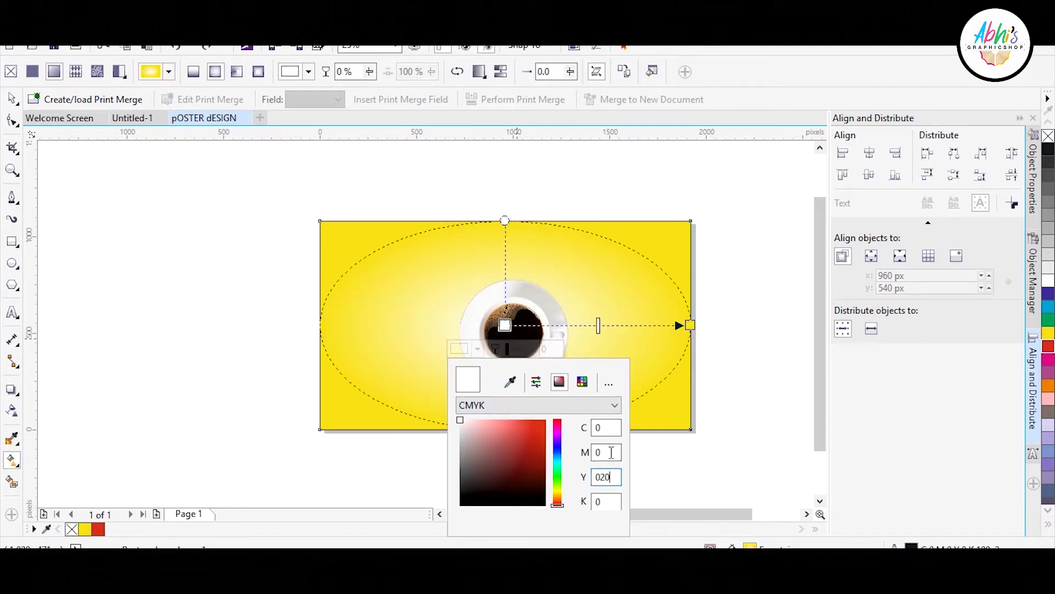
key(Return)
click(690, 325)
click(663, 349)
text(20)
key(Return)
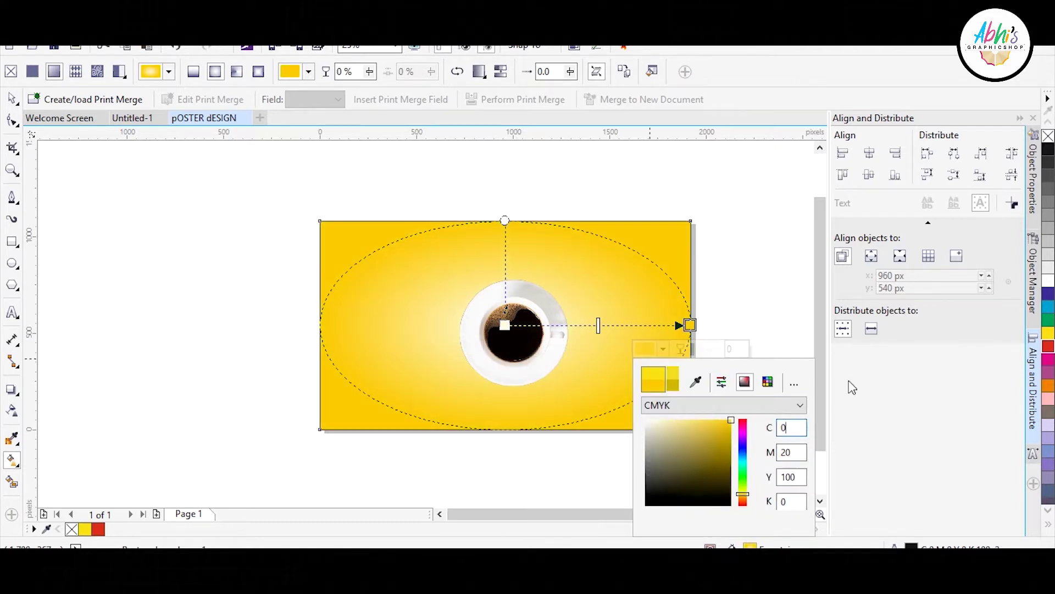
key(Escape)
key(space)
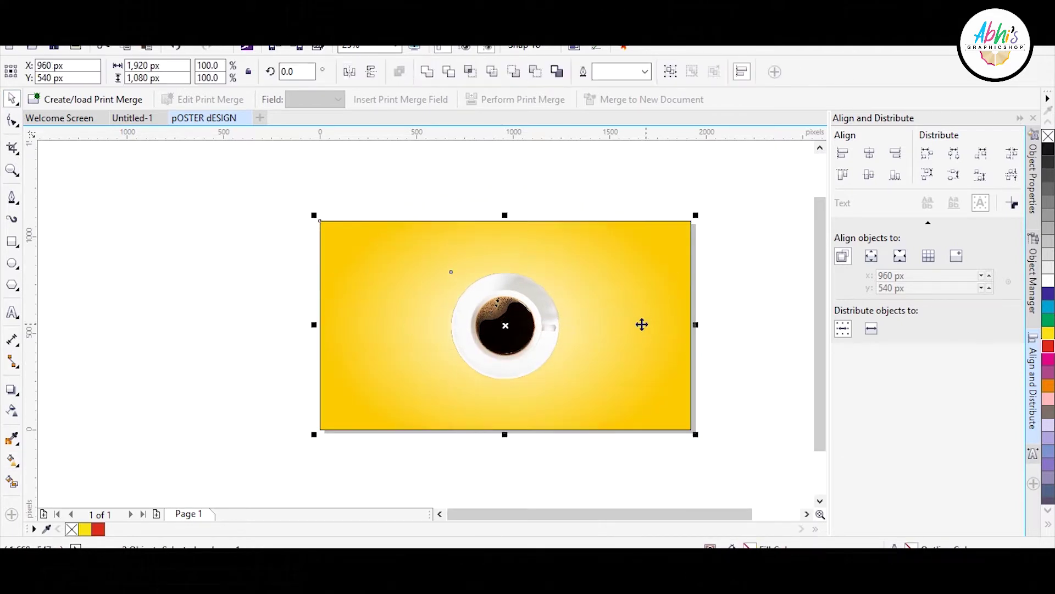
key(Escape)
Cast a drop shadow below the coffee cup at opacity 20
click(547, 363)
scroll(547, 363, up, 1)
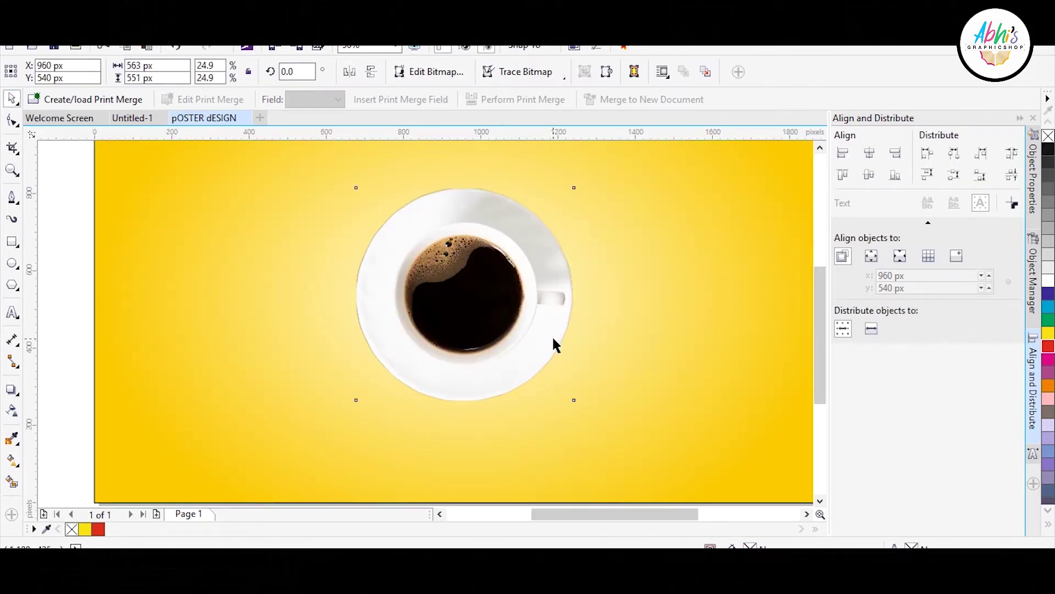
click(12, 388)
drag(464, 187, 482, 399)
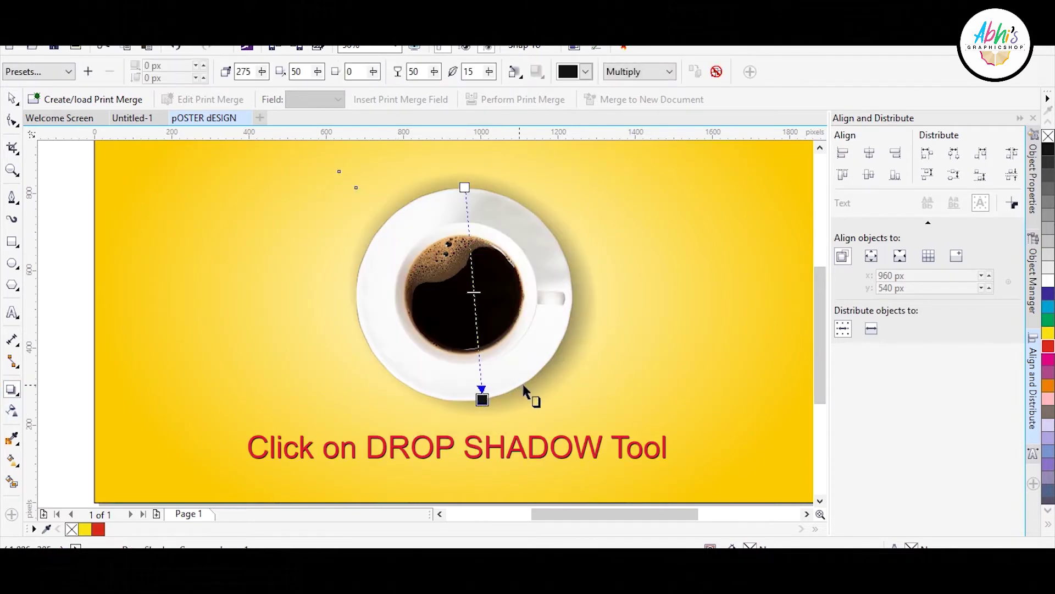
text(2)
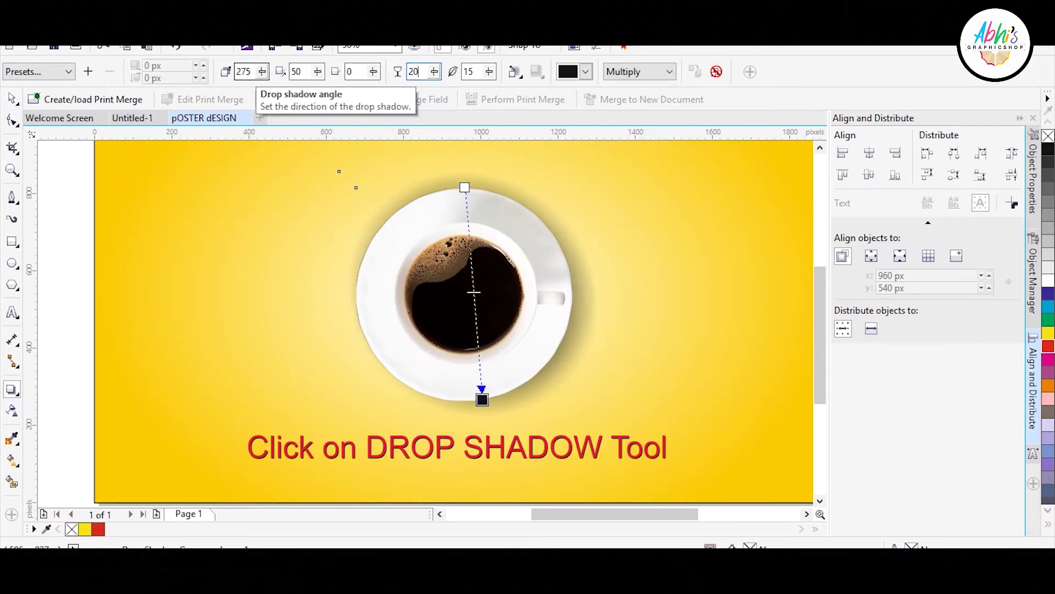
key(Tab)
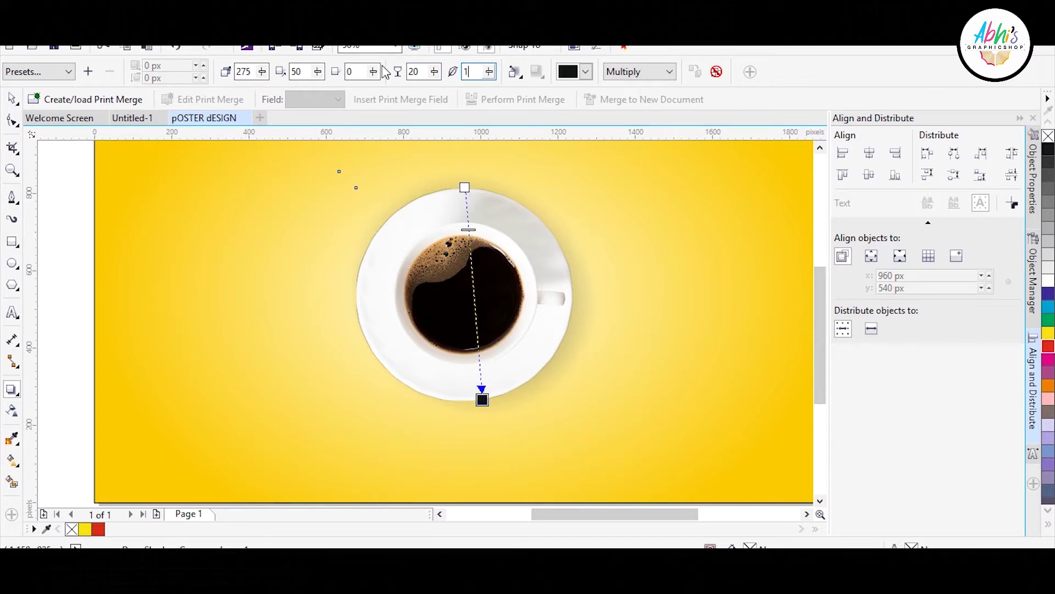
text(0)
drag(482, 399, 480, 418)
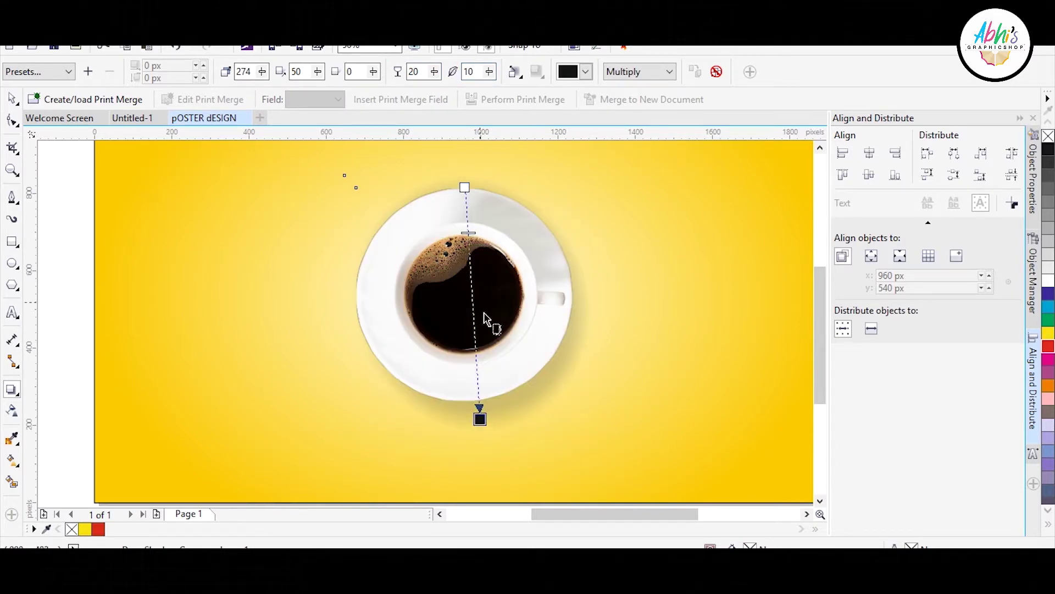
click(12, 98)
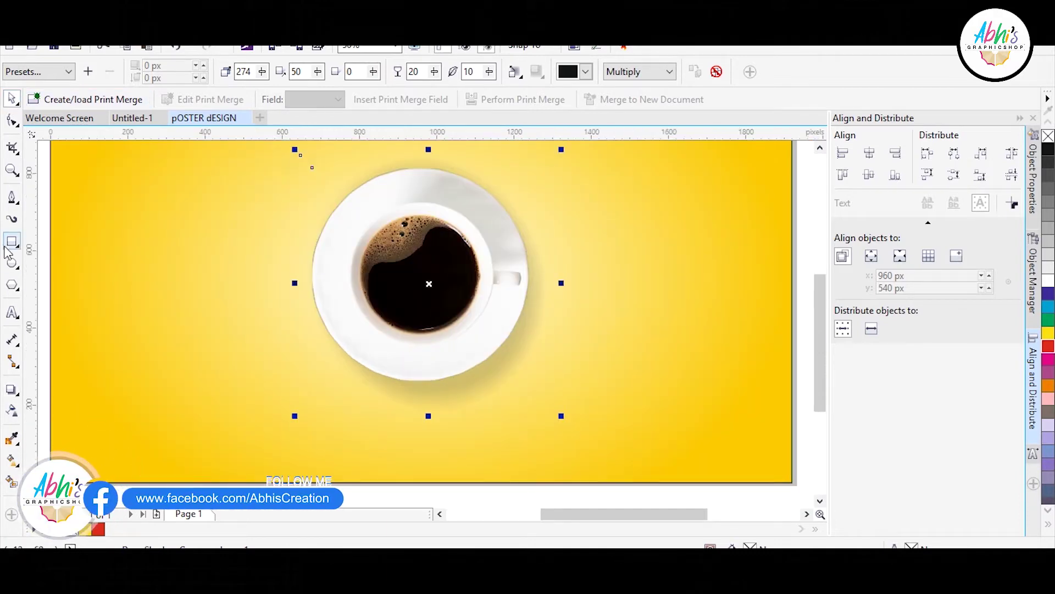
Pull the cup's shadow toward the bottom-right, then deselect everything
click(11, 389)
scroll(485, 285, down, 2)
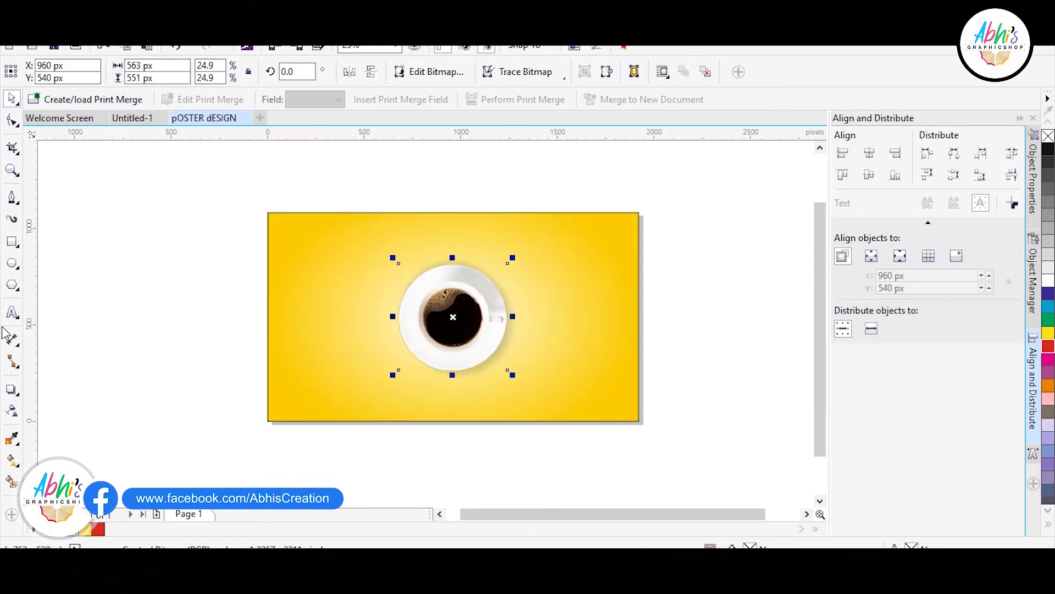
mouse_move(452, 316)
mouse_down()
mouse_move(501, 378)
mouse_move(537, 356)
mouse_up()
scroll(499, 377, up, 1)
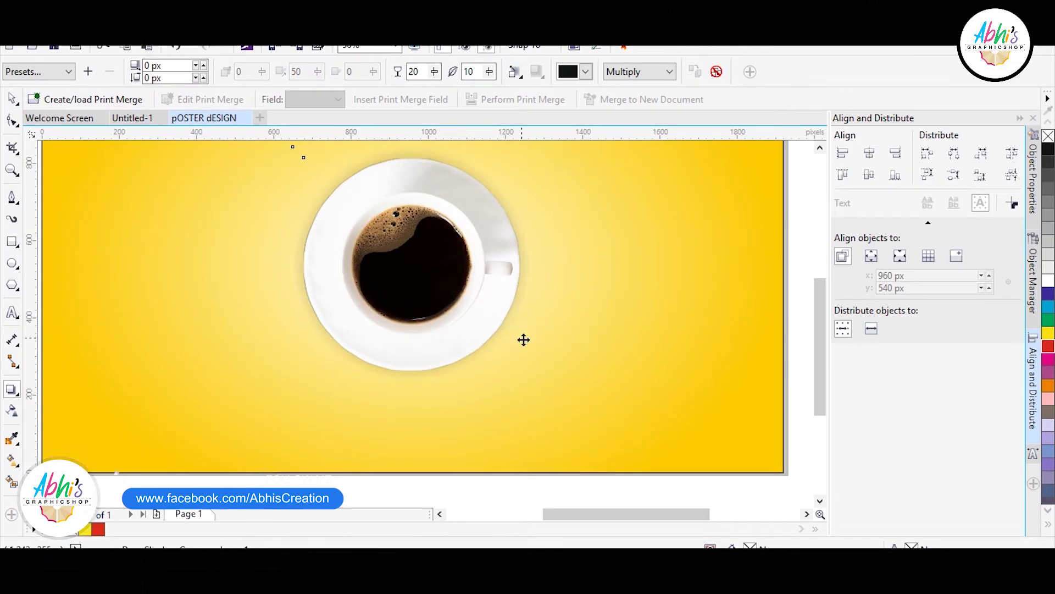
key(space)
click(407, 434)
scroll(407, 440, down, 1)
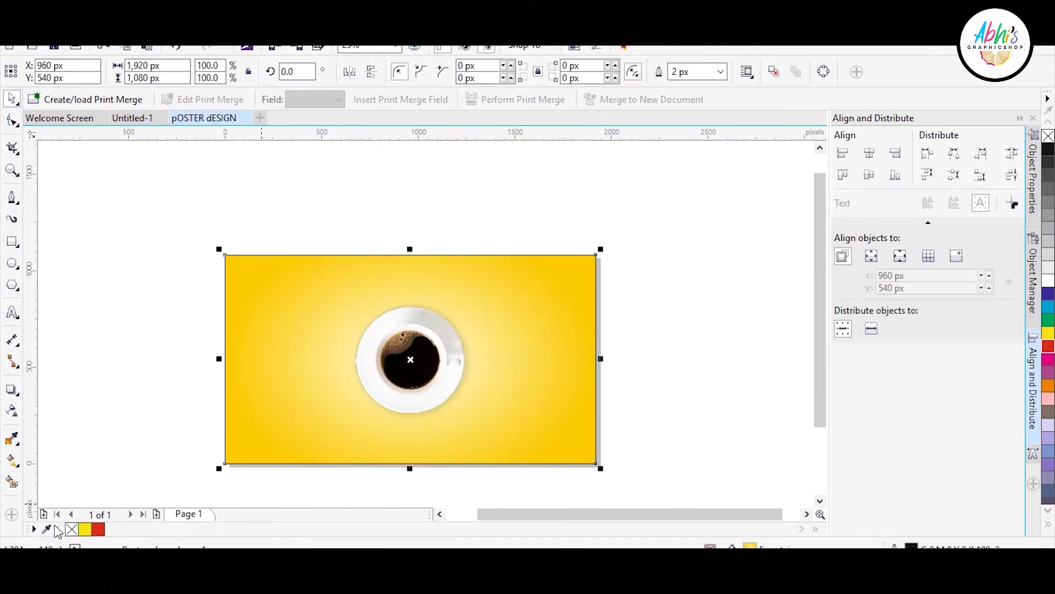
key(Escape)
scroll(408, 312, up, 1)
scroll(427, 403, up, 1)
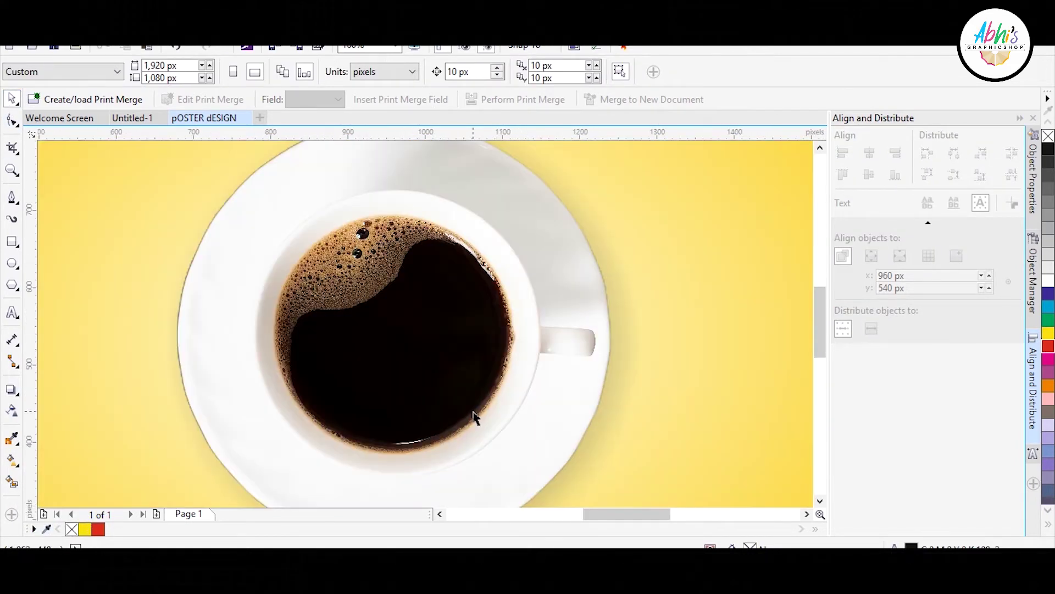
scroll(399, 379, down, 1)
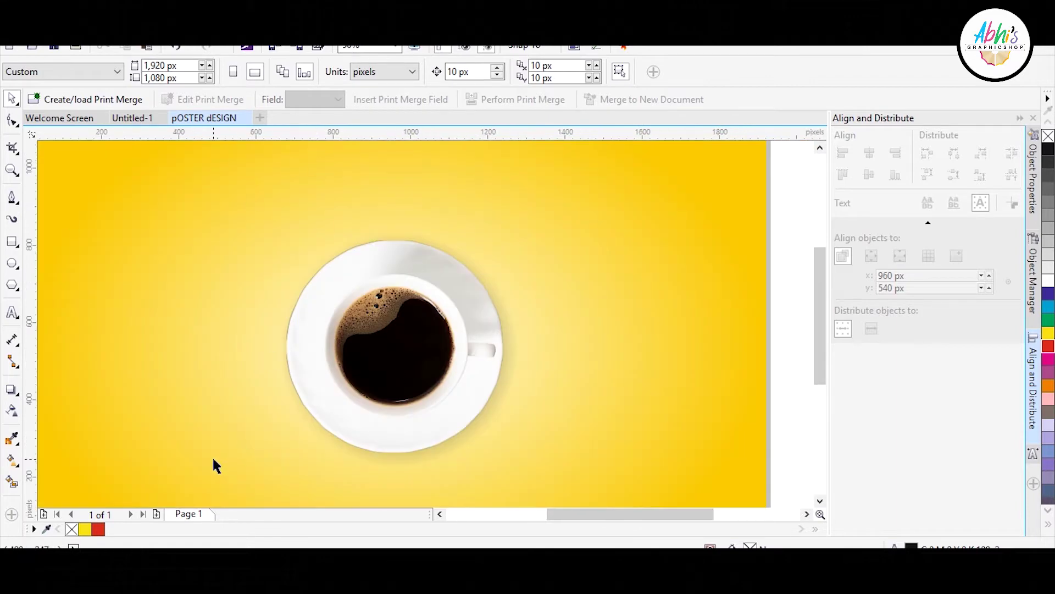
Bring the alarm clock drawing from Untitled-1 into the poster document
click(131, 118)
drag(697, 265, 545, 267)
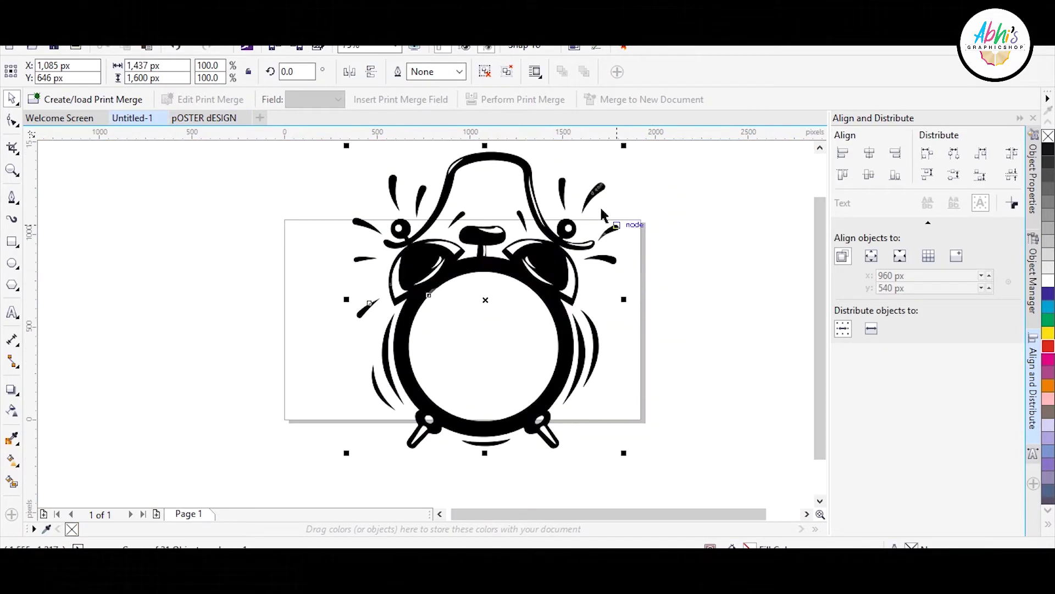
drag(446, 255, 204, 118)
scroll(439, 195, down, 2)
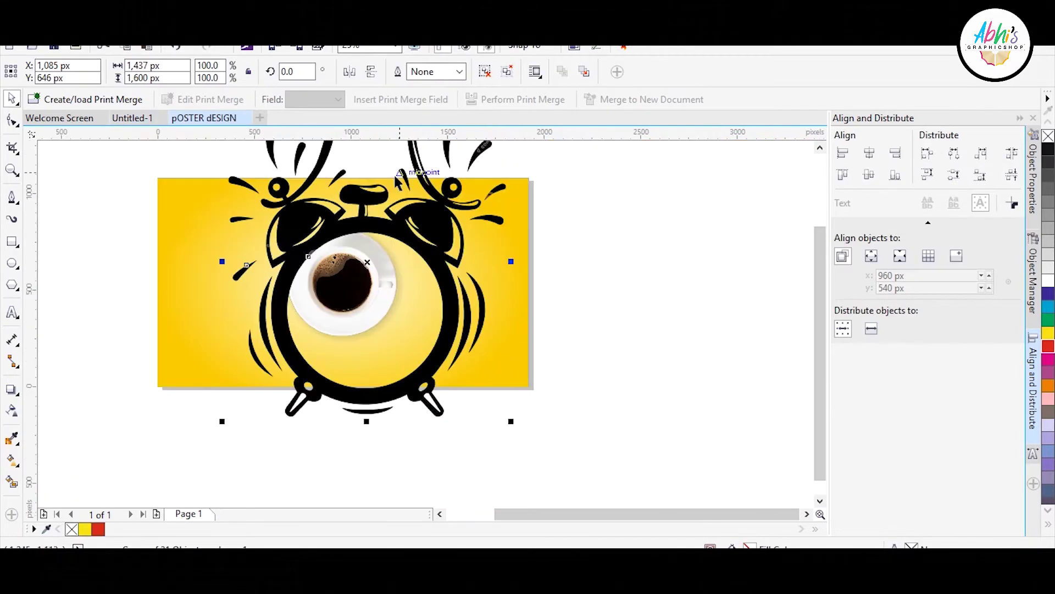
scroll(440, 195, down, 2)
scroll(438, 195, up, 2)
Scale the alarm clock to fit around the cup and colour it white
drag(549, 502, 448, 437)
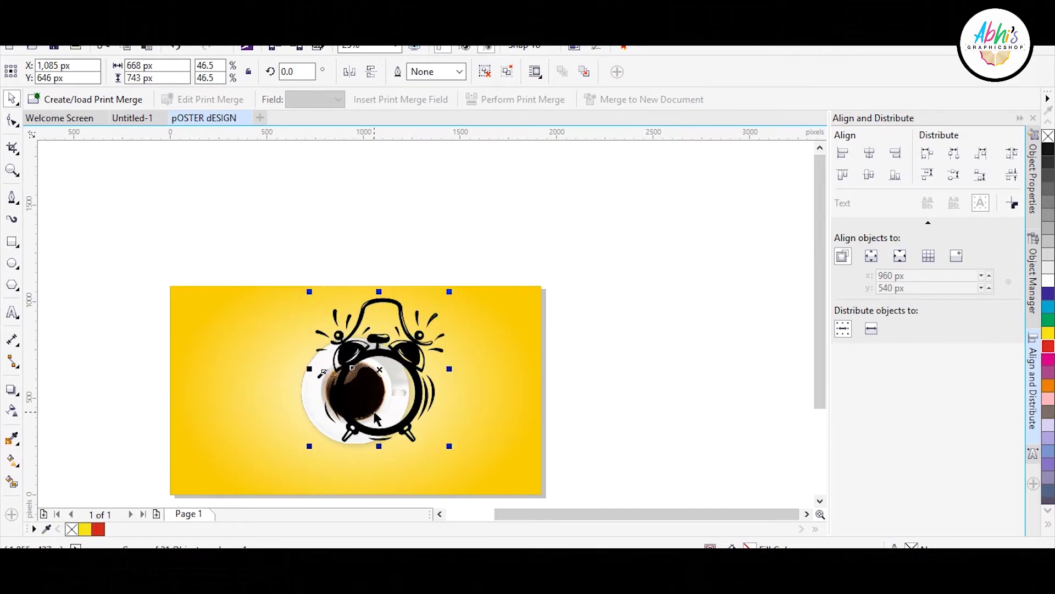
scroll(351, 308, up, 2)
drag(342, 308, 425, 288)
drag(465, 183, 499, 230)
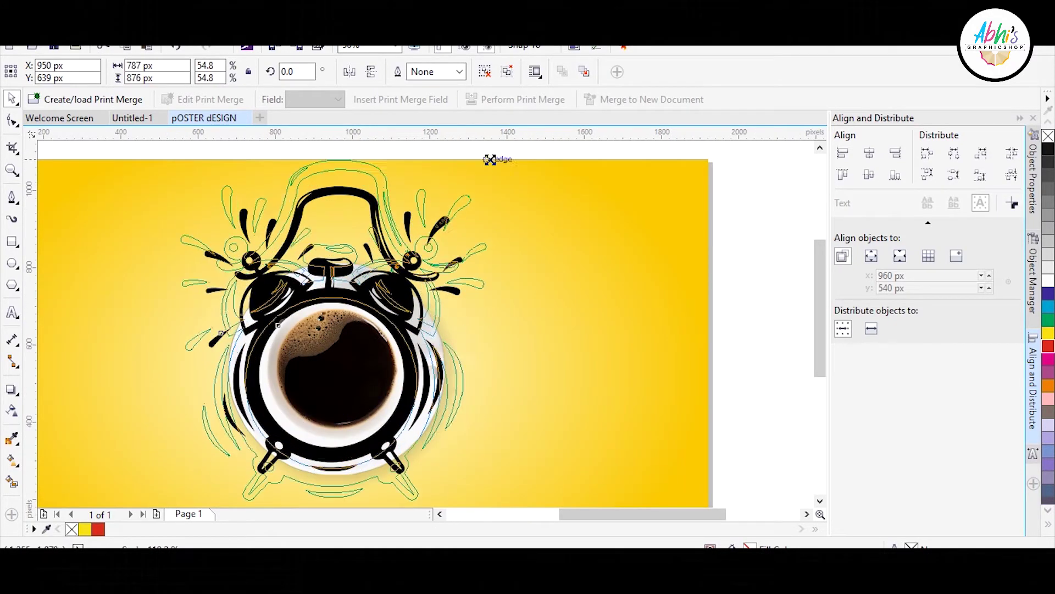
drag(491, 184, 509, 166)
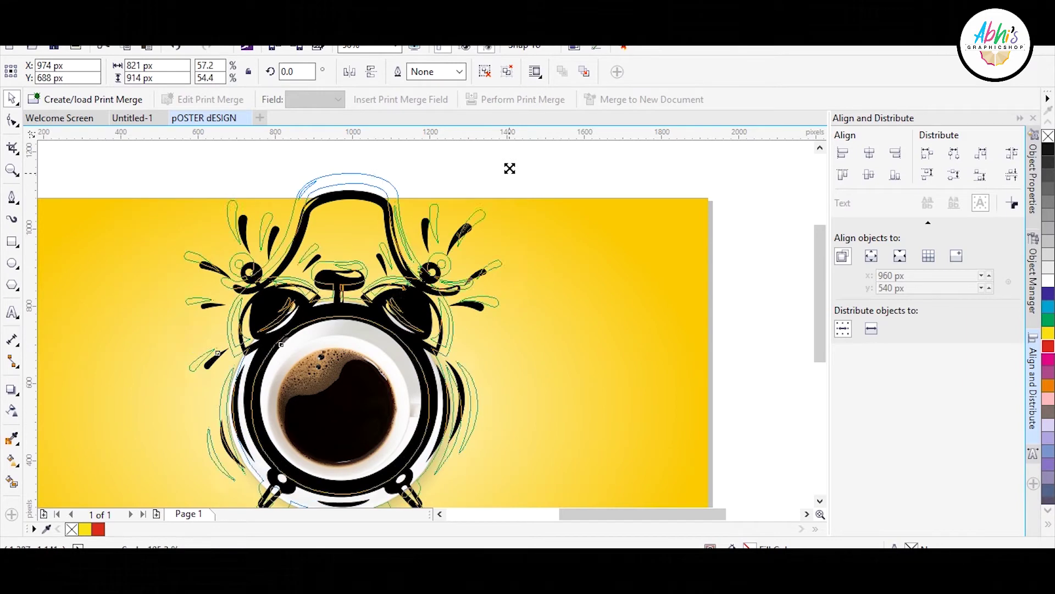
drag(423, 294, 422, 294)
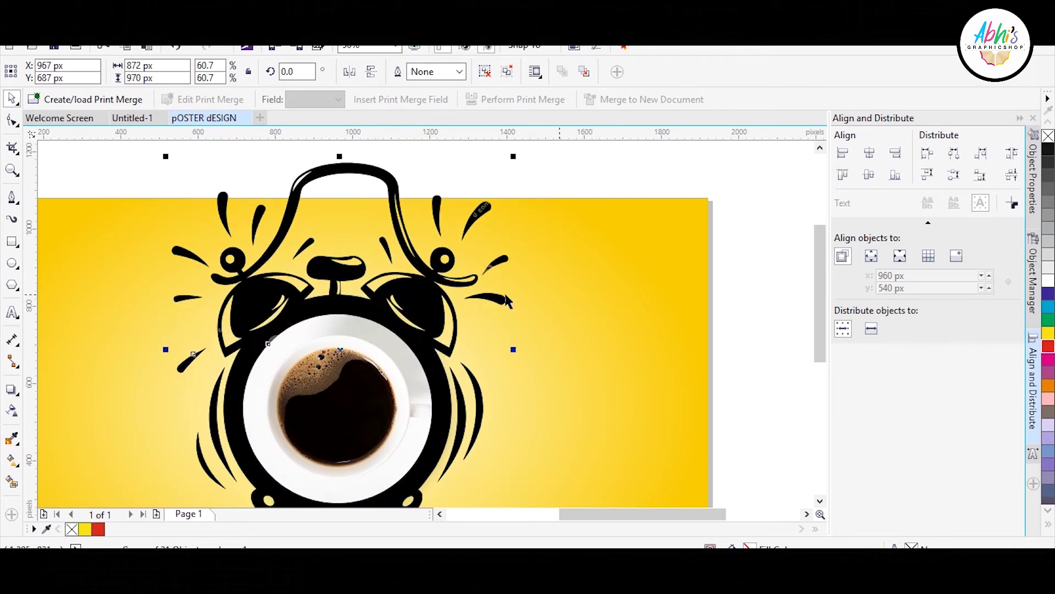
click(1047, 283)
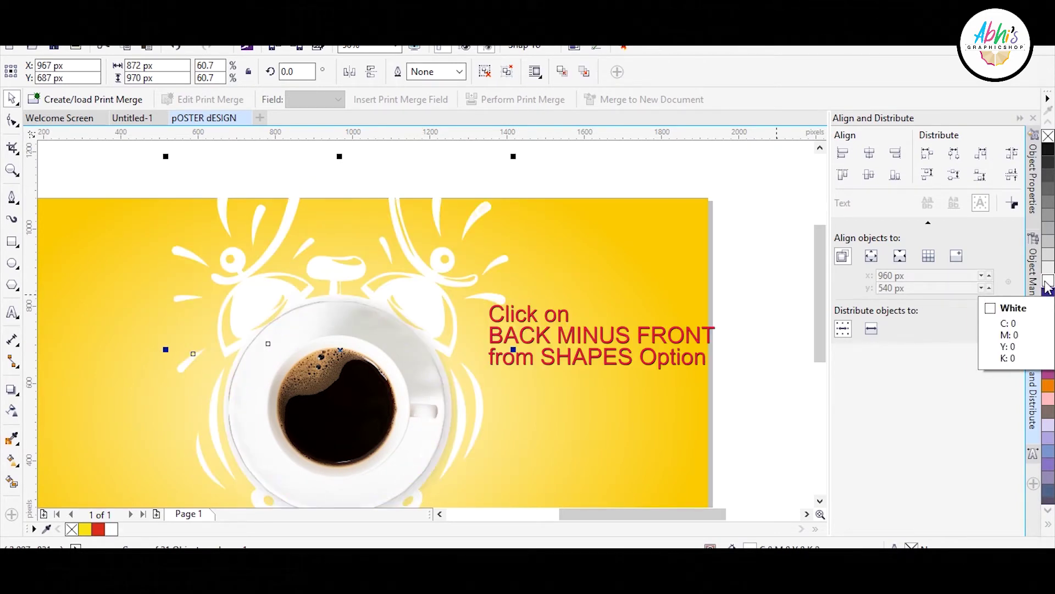
Enlarge the cup to fill the clock face, then shrink both to about 74%
scroll(466, 297, up, 2)
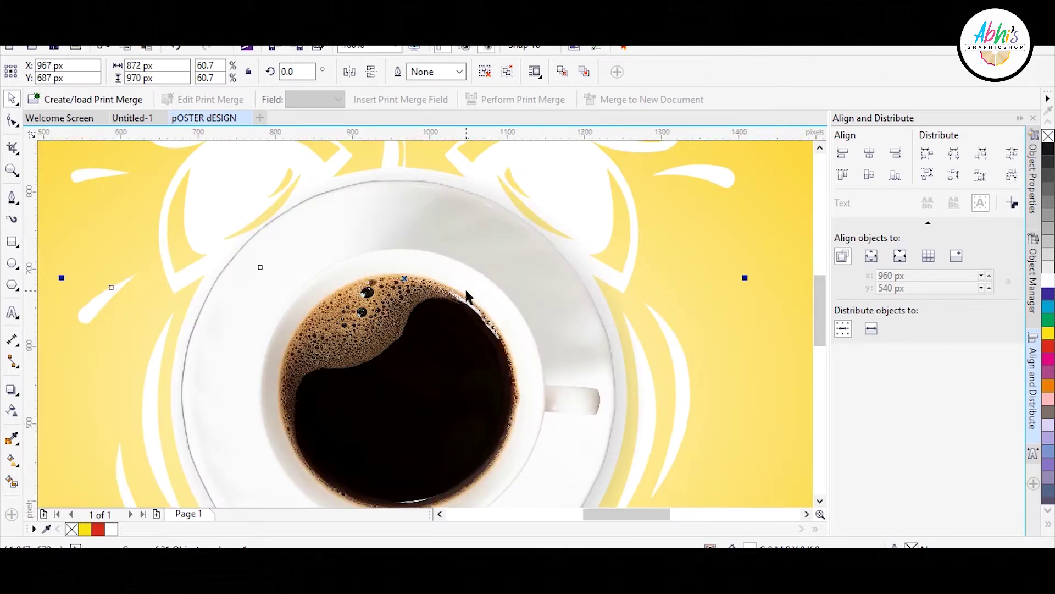
ctrl+click(479, 323)
drag(625, 173, 637, 159)
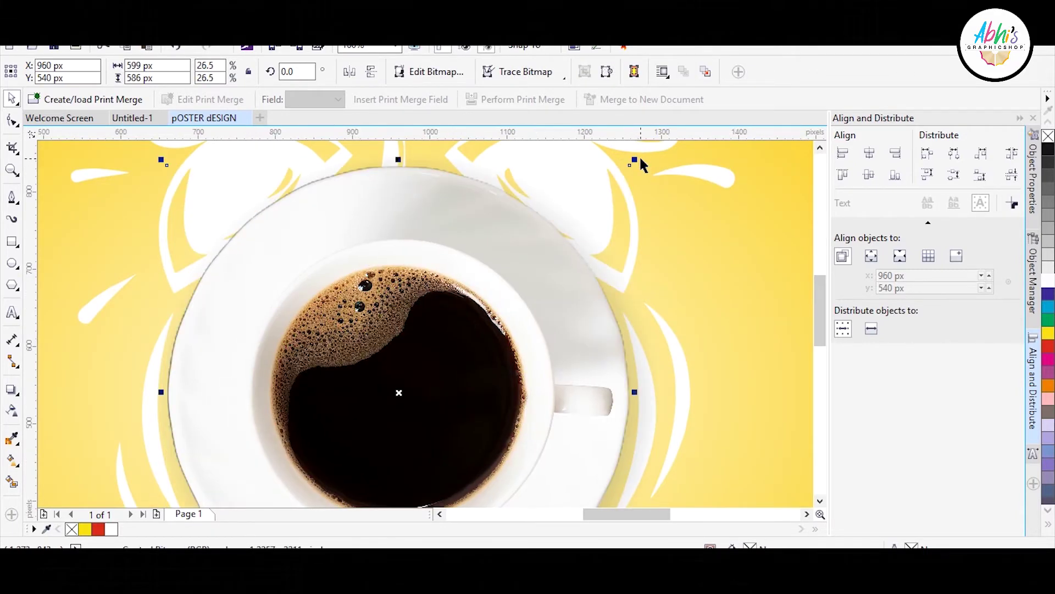
scroll(486, 238, down, 2)
scroll(480, 286, down, 2)
shift+click(496, 242)
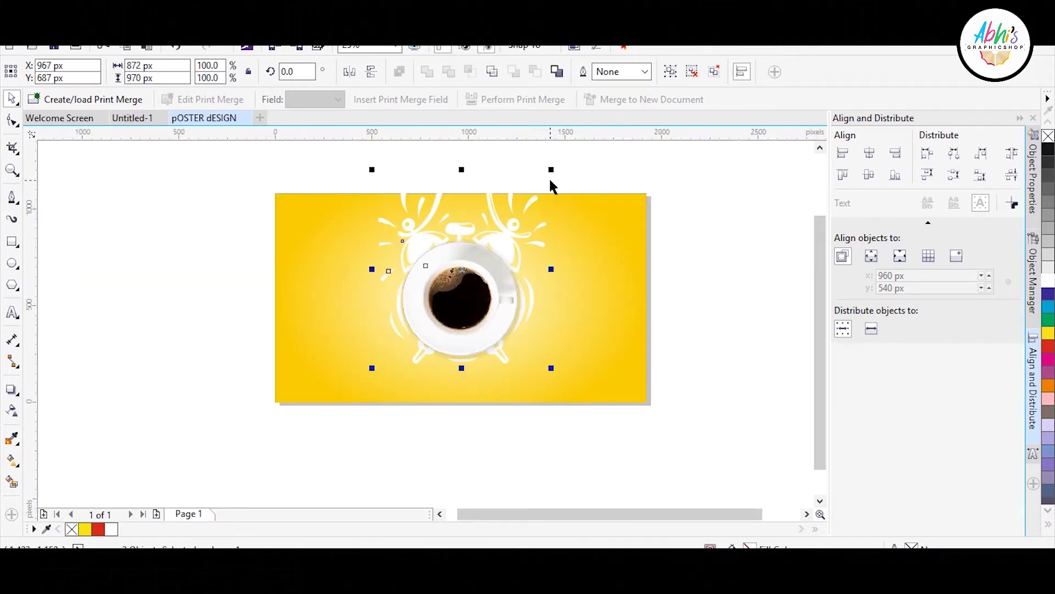
drag(529, 184, 529, 184)
Resize the alarm-clock drawing around the coffee cup
key(Escape)
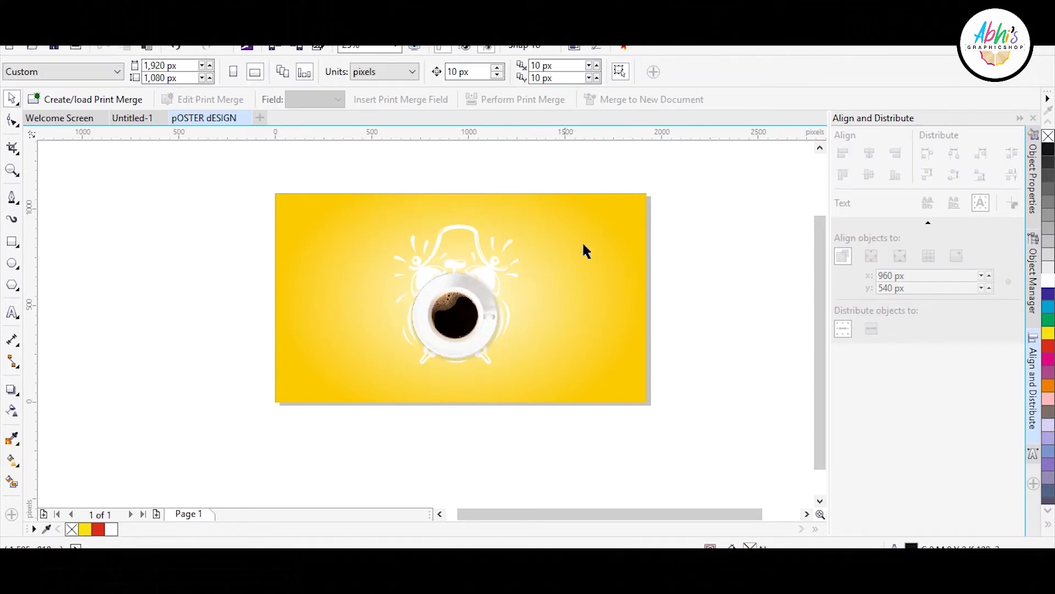
scroll(489, 273, up, 2)
click(490, 277)
scroll(458, 228, up, 2)
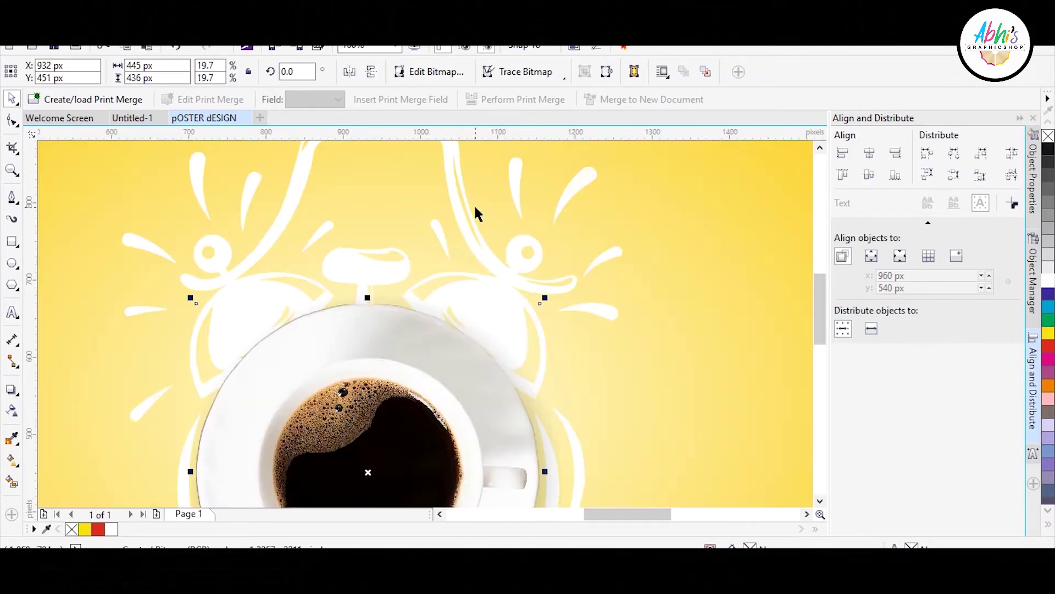
click(499, 299)
scroll(499, 300, down, 2)
drag(641, 212, 651, 205)
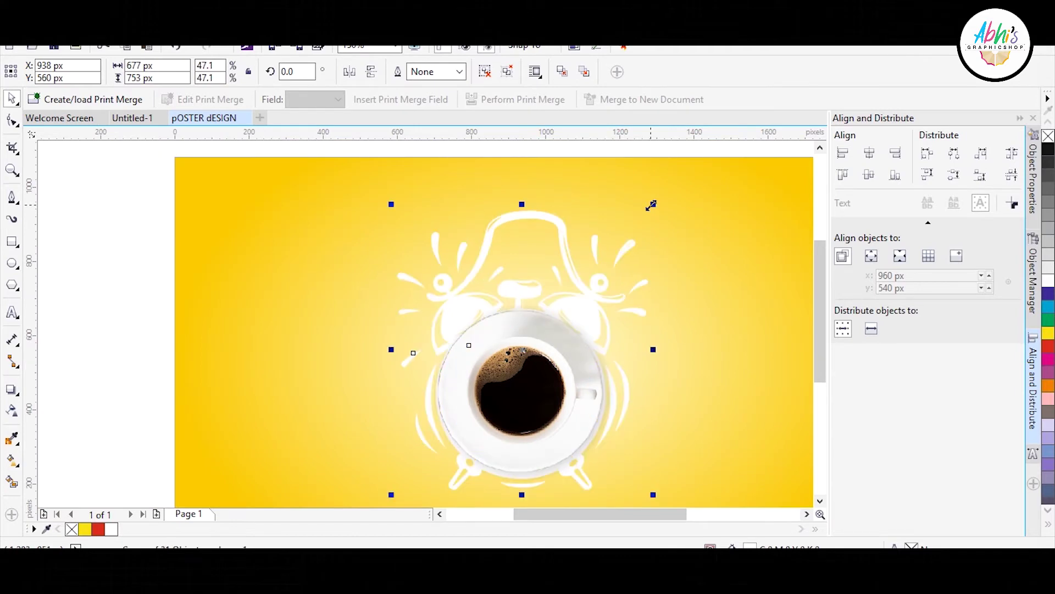
scroll(541, 318, down, 2)
Shift the background gradient's outer colour toward a deeper yellow-orange
click(636, 313)
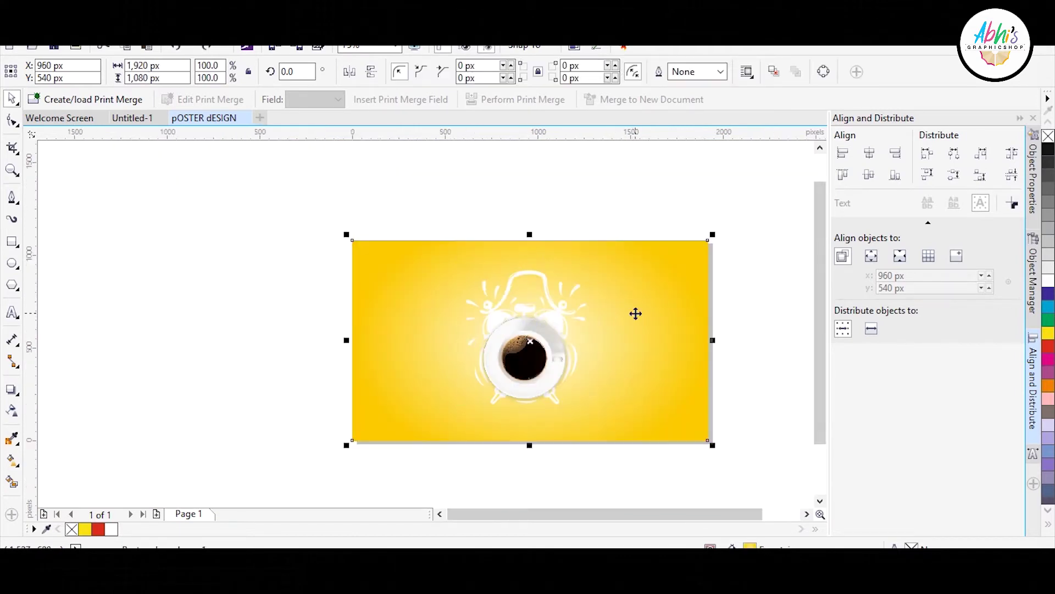
key(shift+F4)
click(11, 460)
scroll(440, 329, down, 1)
click(686, 334)
drag(743, 484, 744, 504)
click(707, 322)
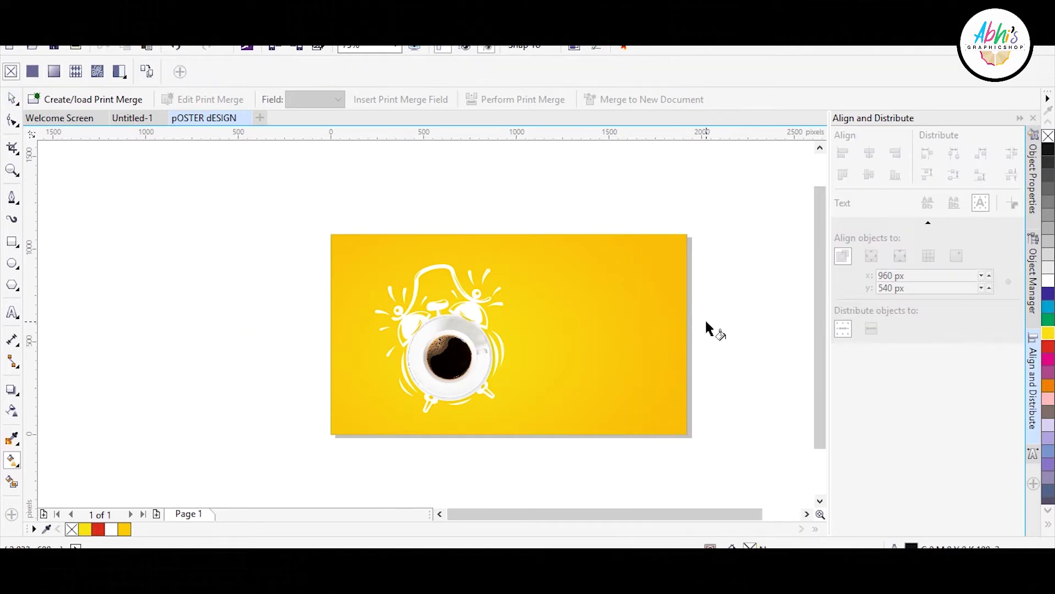
Group the alarm clock and coffee cup together
click(11, 98)
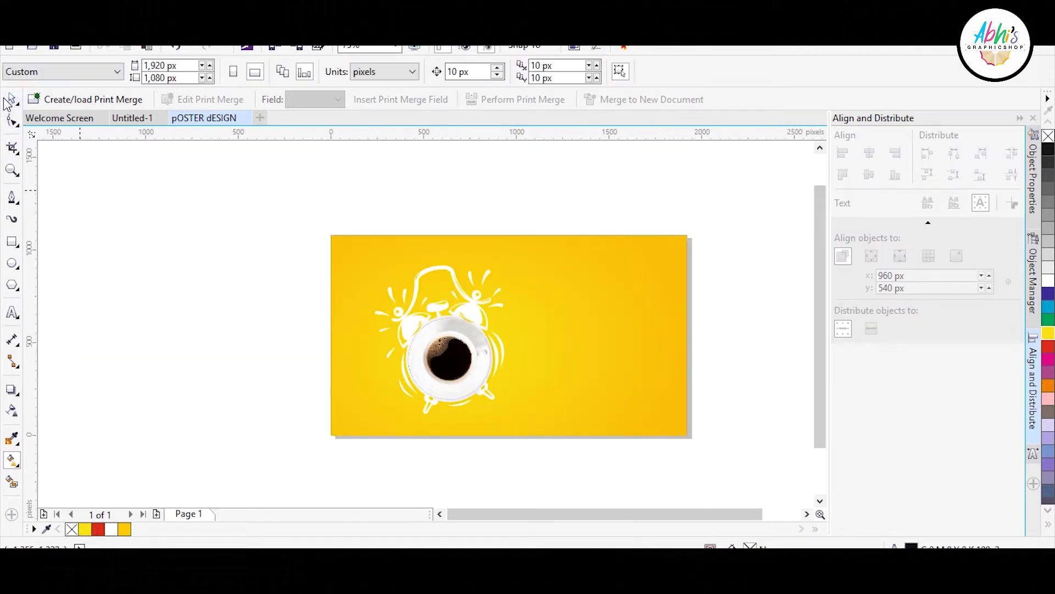
click(479, 314)
shift+click(477, 303)
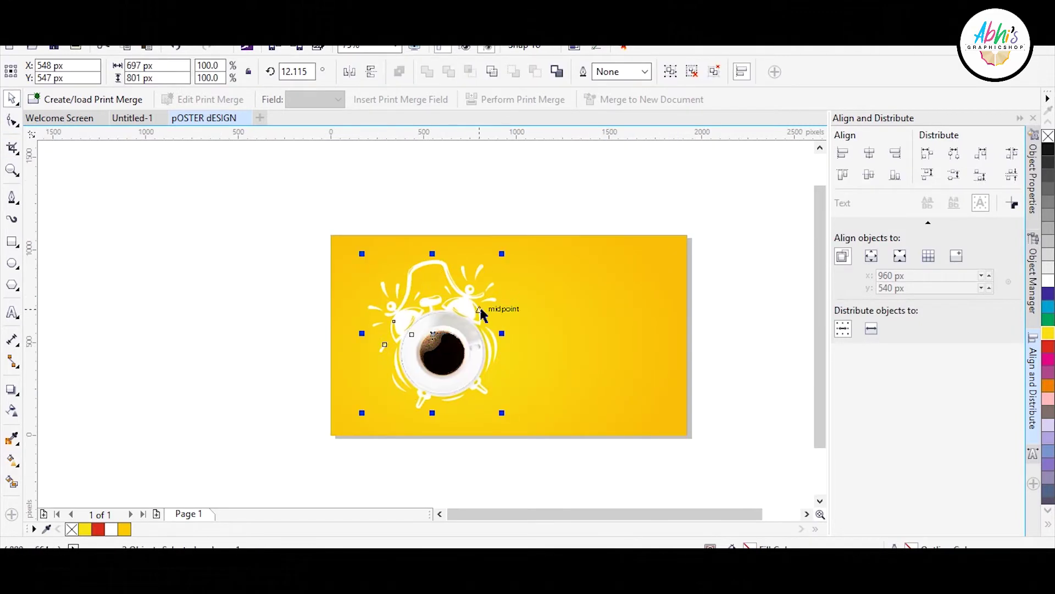
key(ctrl+g)
key(Escape)
scroll(374, 391, up, 2)
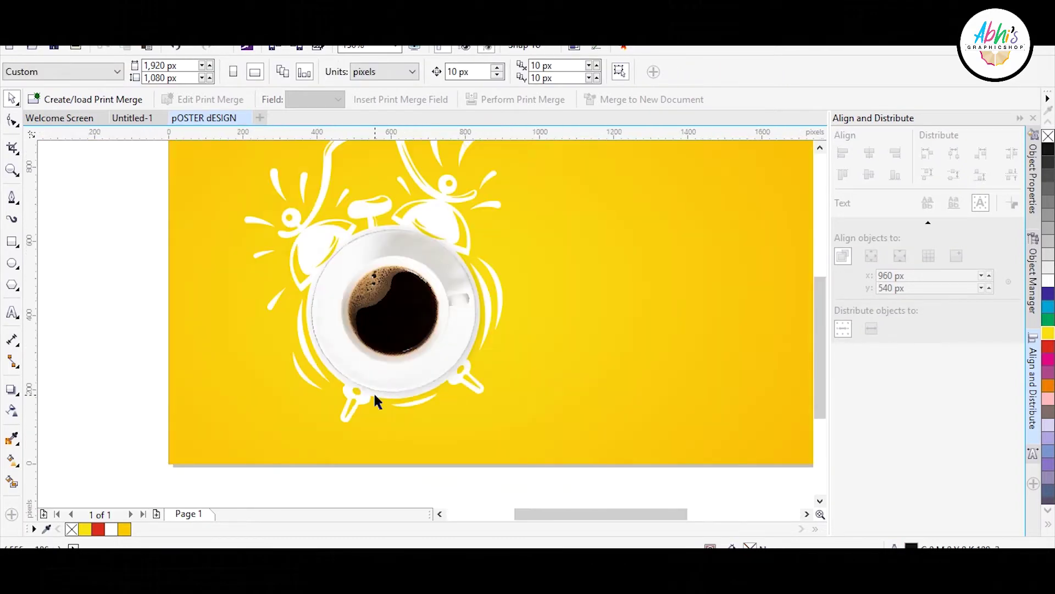
scroll(322, 351, down, 2)
Type 'Wake up!' and 'It's coffee time' right of the clock in sentence case
scroll(322, 350, up, 2)
click(12, 311)
click(558, 217)
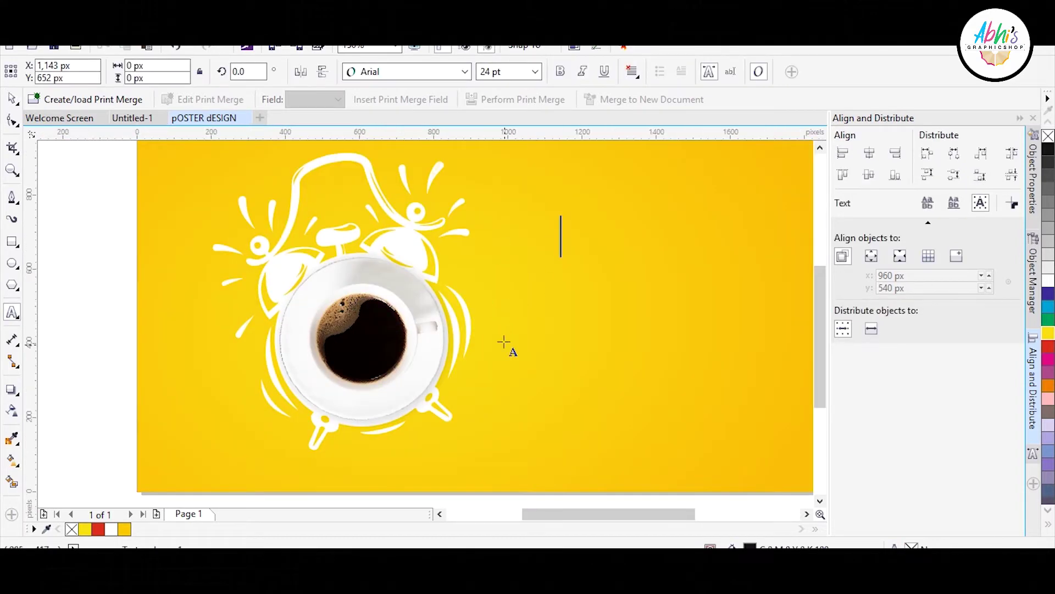
scroll(534, 279, up, 1)
text(W)
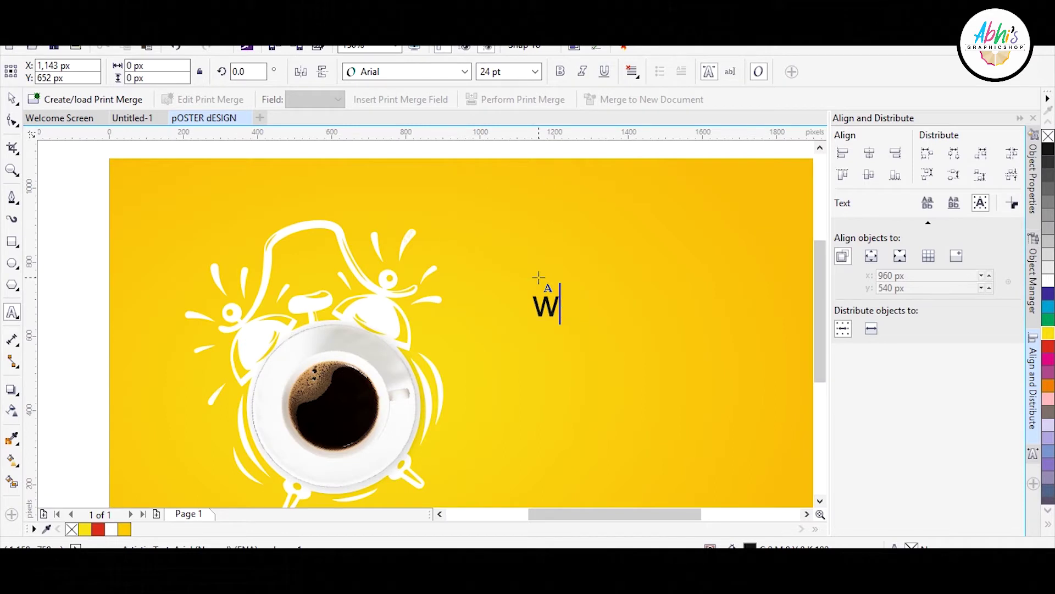
text(A)
text(UO)
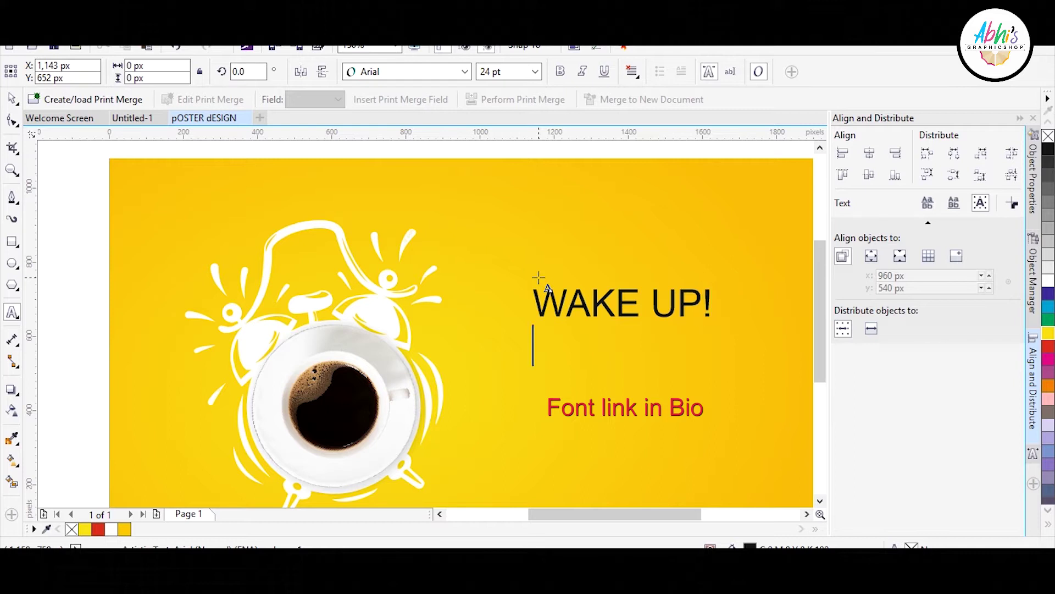
text(TS c)
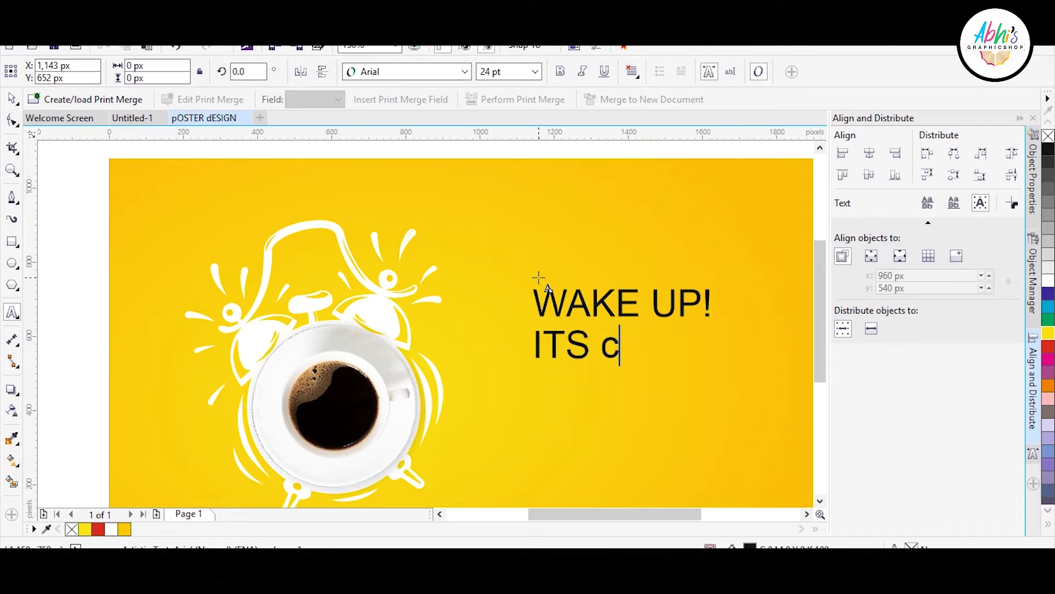
text(OFFEE TIME)
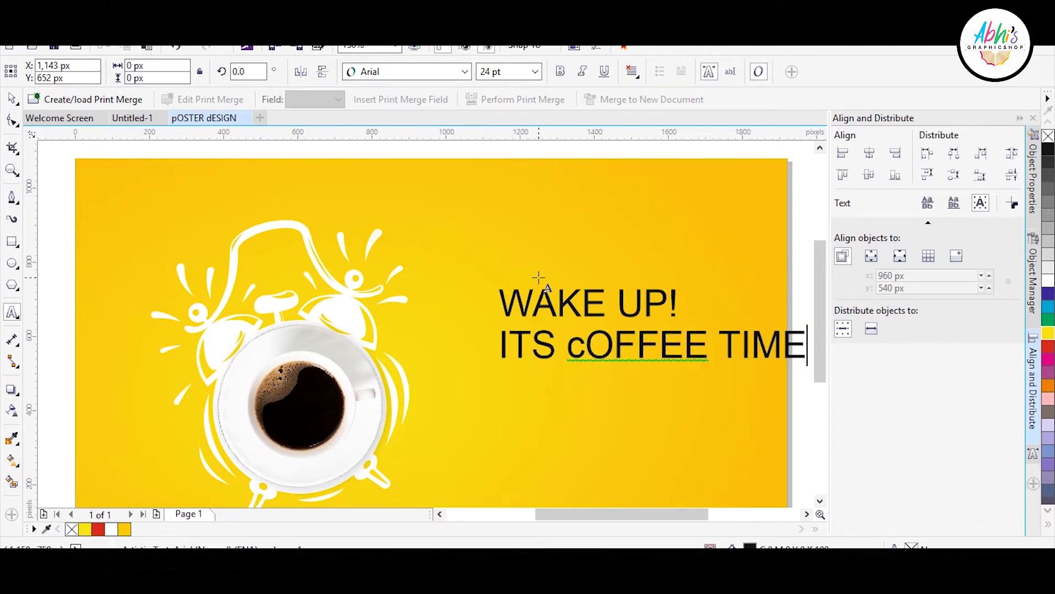
text(')
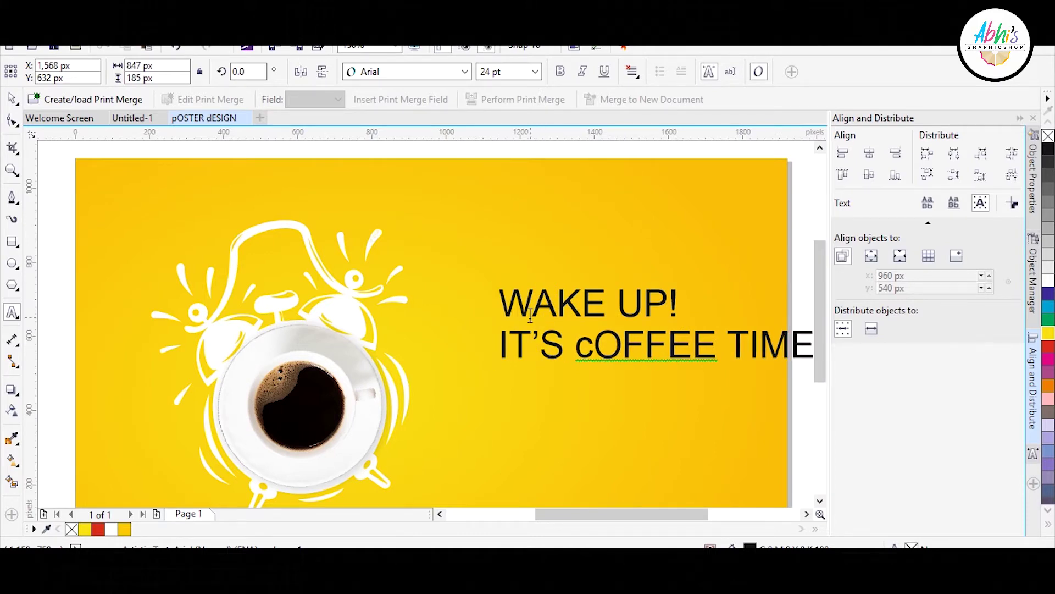
key(ctrl+a)
key(shift+F3)
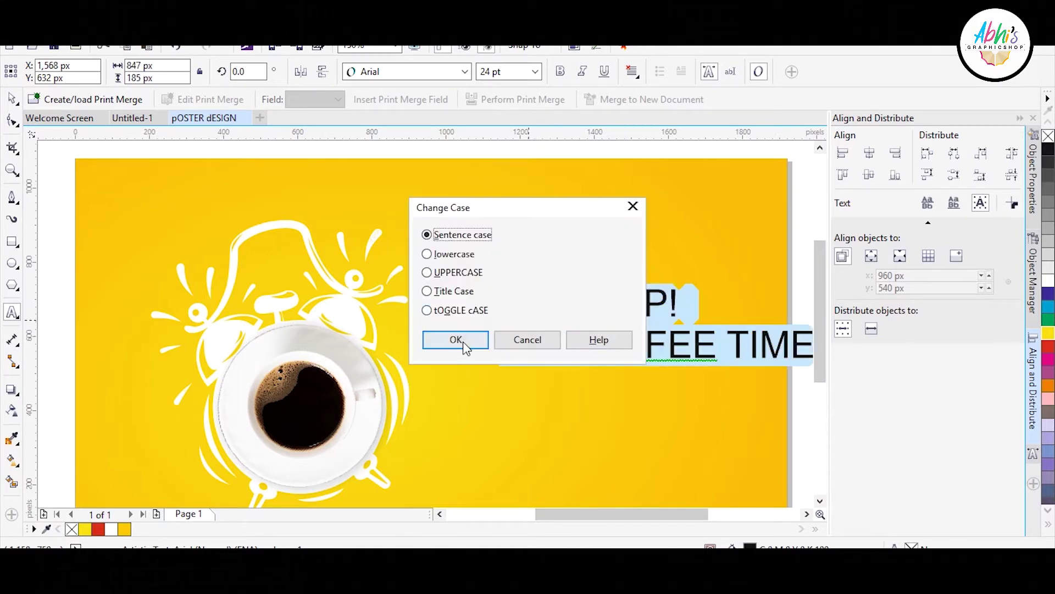
click(467, 344)
click(12, 100)
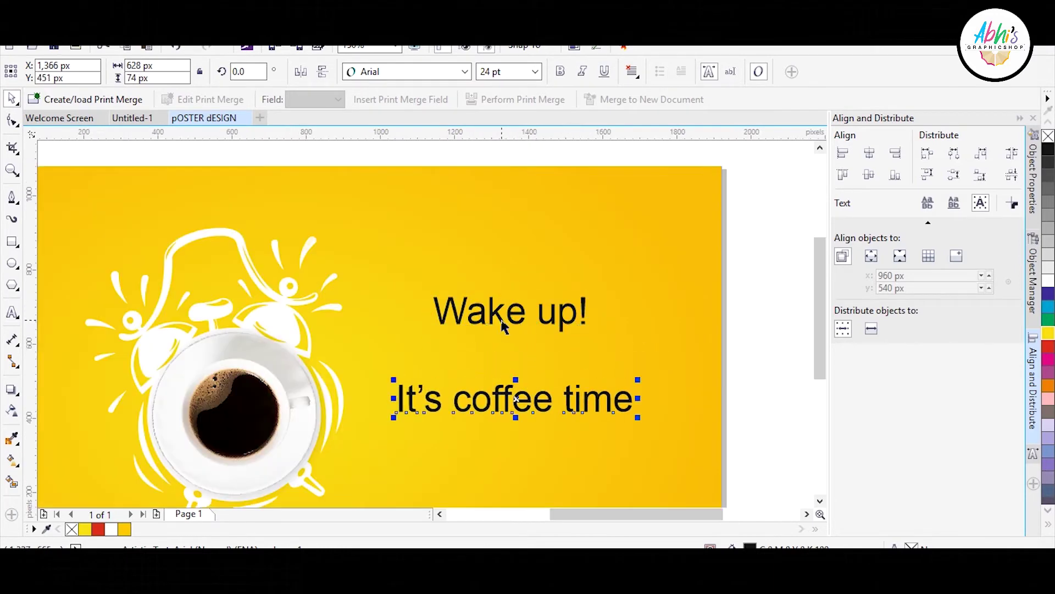
click(503, 326)
Set the headline to Arial MT Black in uppercase, reading WAKE UP!
click(464, 72)
click(435, 205)
scroll(550, 308, up, 2)
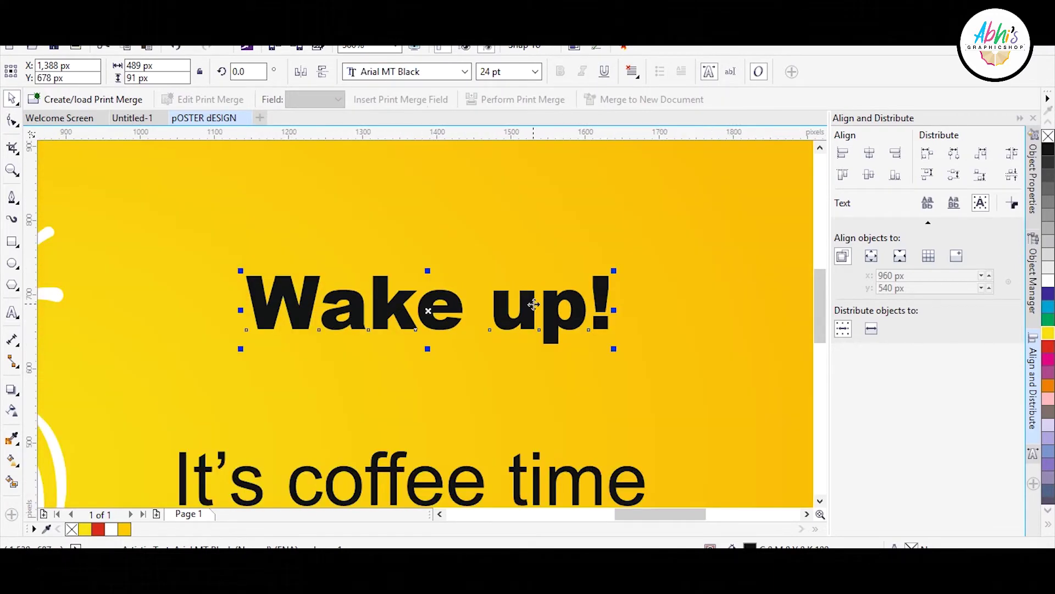
double_click(533, 299)
key(shift+F3)
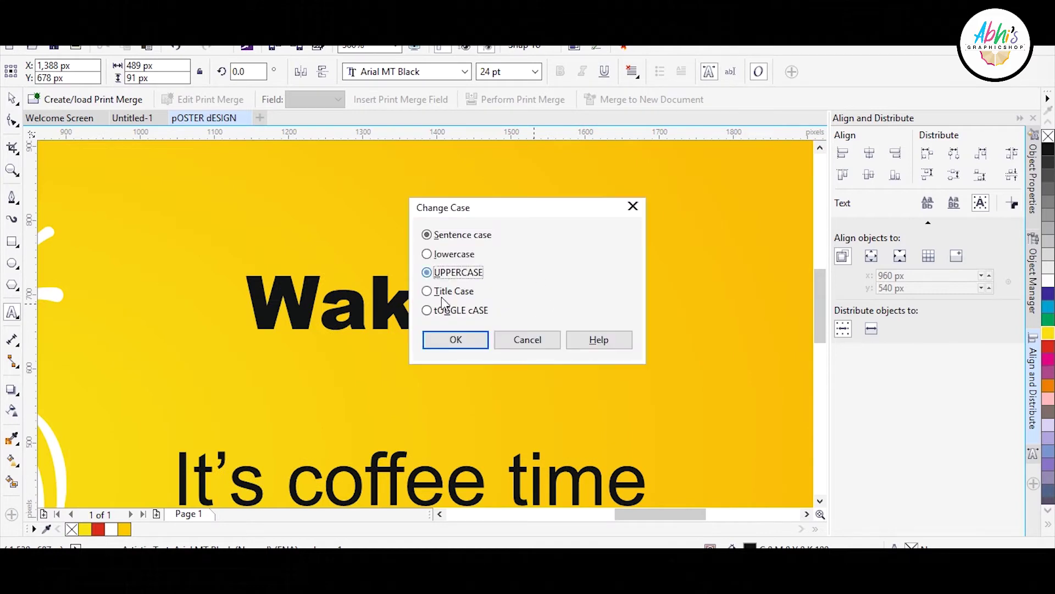
key(Return)
key(ctrl+a)
key(shift+F3)
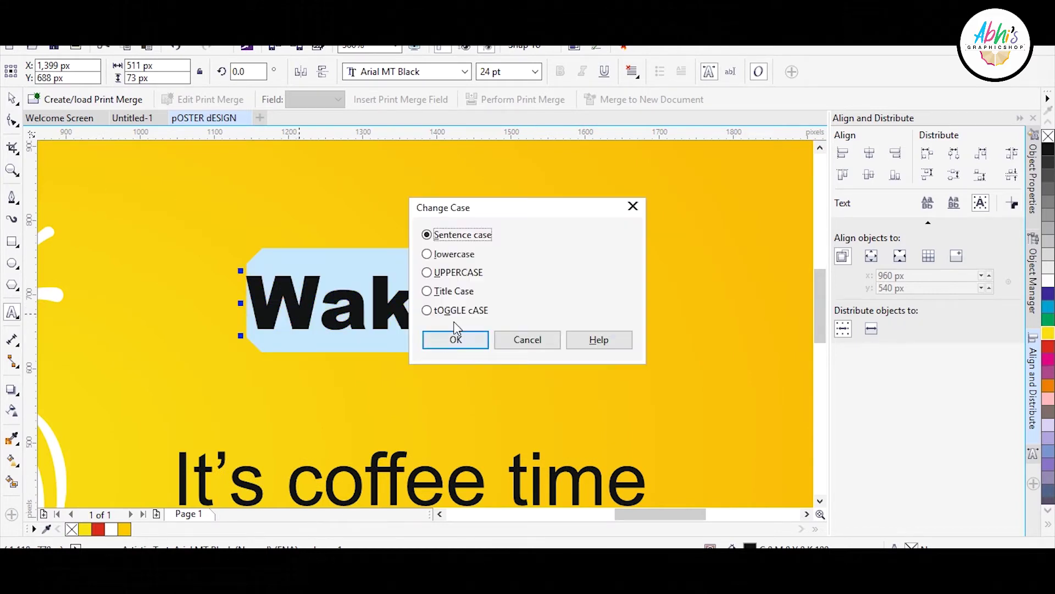
click(426, 271)
click(454, 337)
Move WAKE UP! just above the subtitle and enlarge it to about 32 pt
key(F3)
click(20, 97)
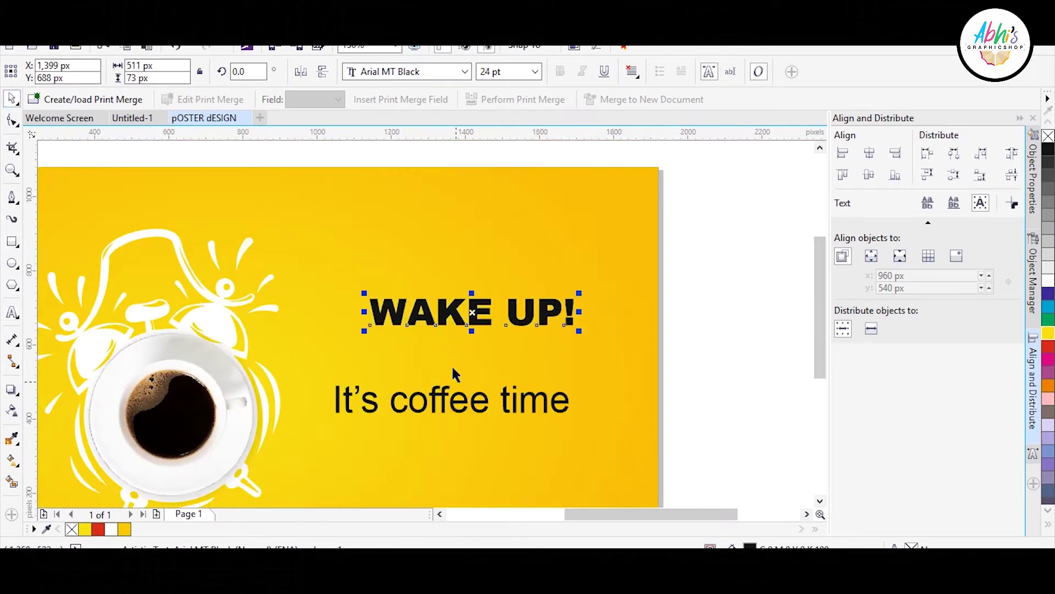
drag(466, 317, 435, 352)
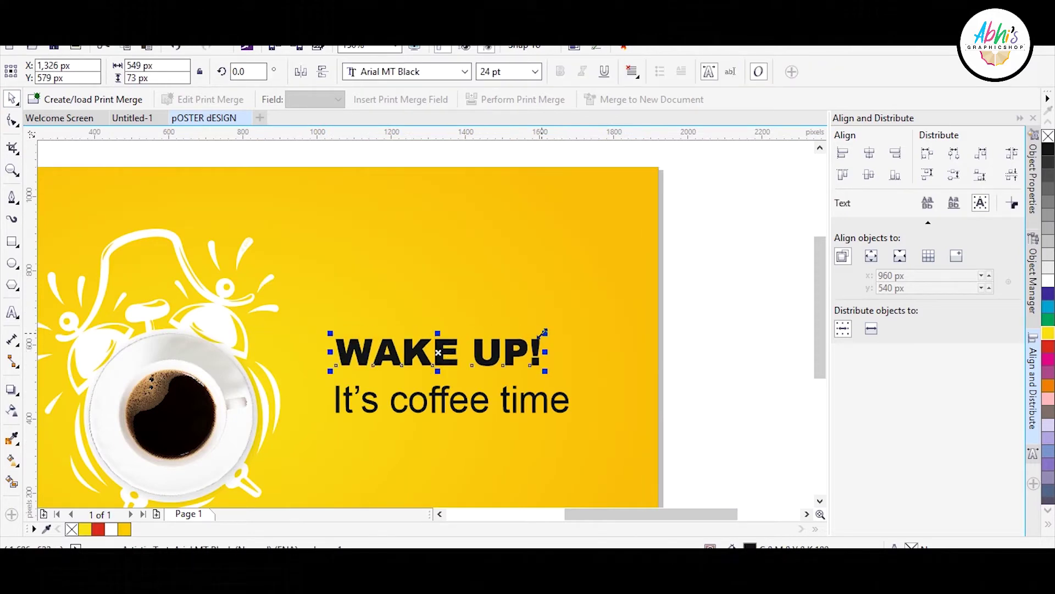
drag(547, 332, 614, 304)
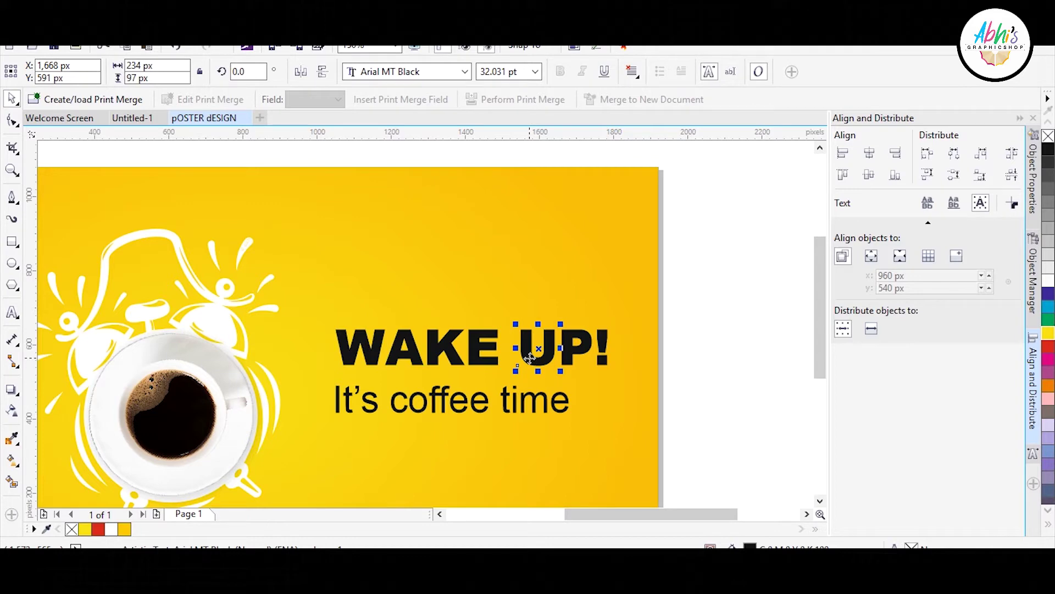
Tilt individual headline letters at playful angles, the W about 14 degrees
click(371, 352)
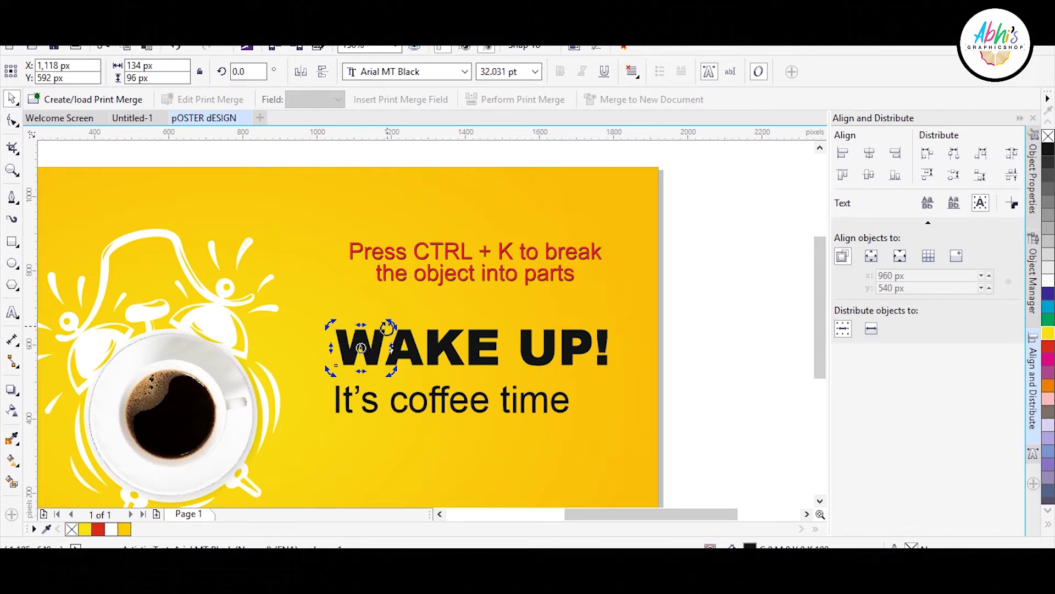
drag(388, 328, 384, 321)
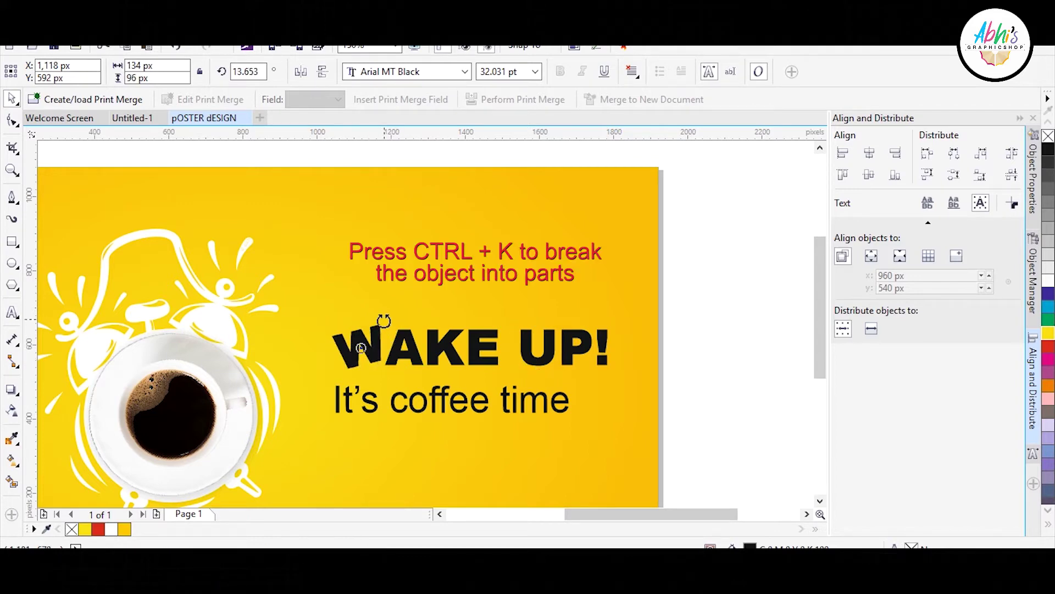
click(445, 347)
click(585, 346)
drag(605, 324, 593, 316)
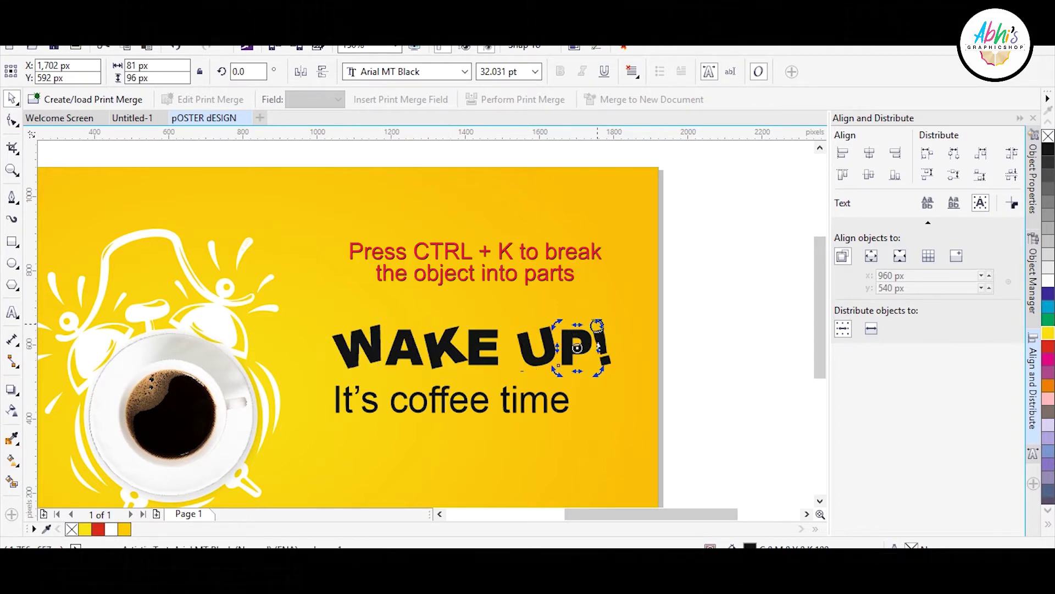
click(487, 346)
click(709, 297)
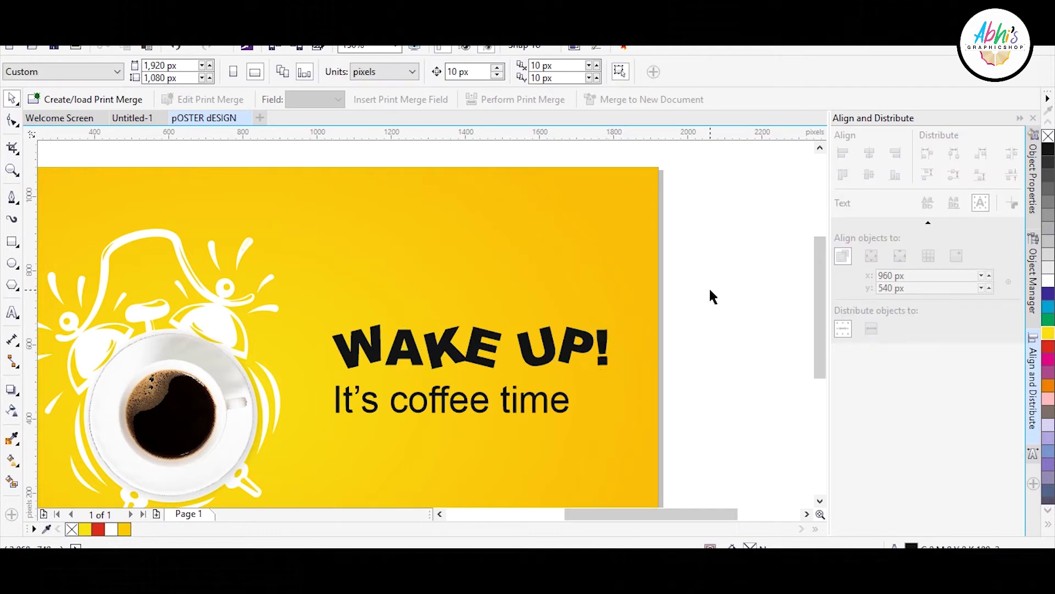
Shift and slightly shrink the alarm-clock artwork
scroll(709, 297, down, 2)
click(428, 294)
drag(429, 363, 421, 356)
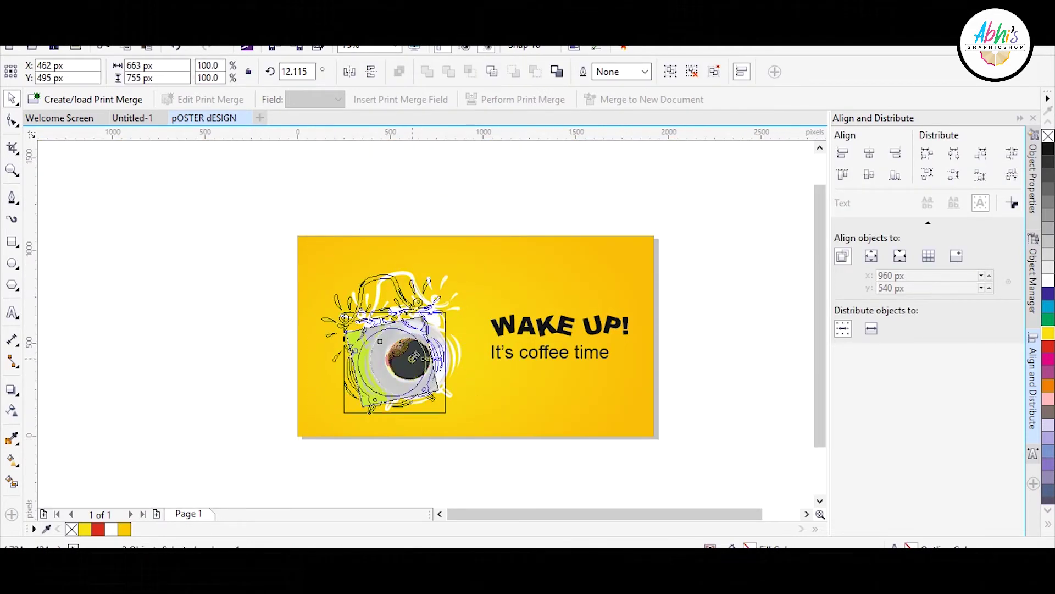
scroll(420, 357, up, 1)
scroll(421, 356, up, 1)
Move the ! further right and spread the headline letters evenly
drag(789, 299, 411, 376)
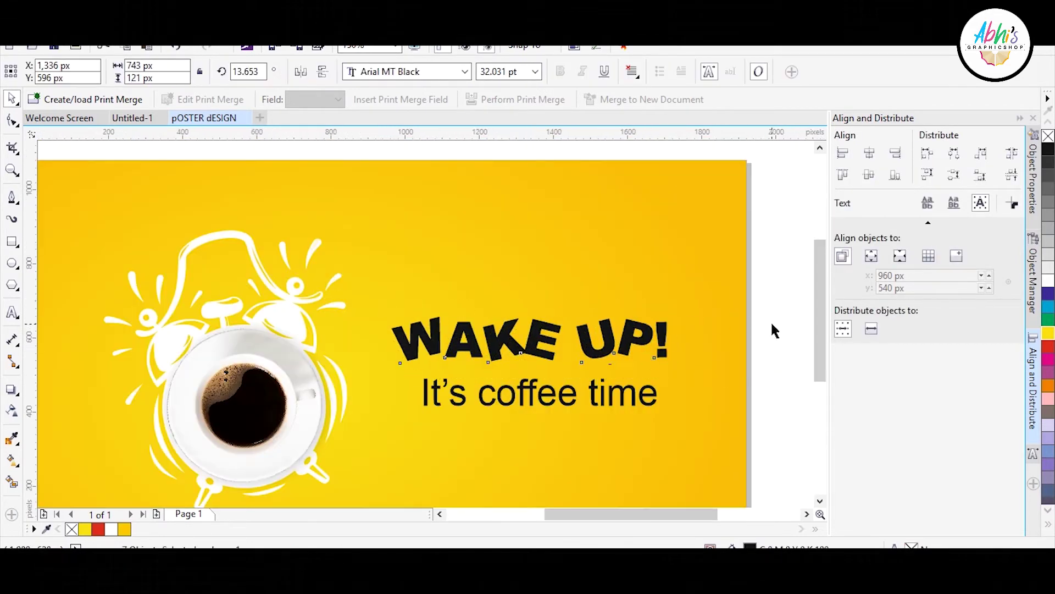
click(482, 347)
drag(662, 341, 685, 340)
drag(755, 292, 385, 380)
click(1012, 153)
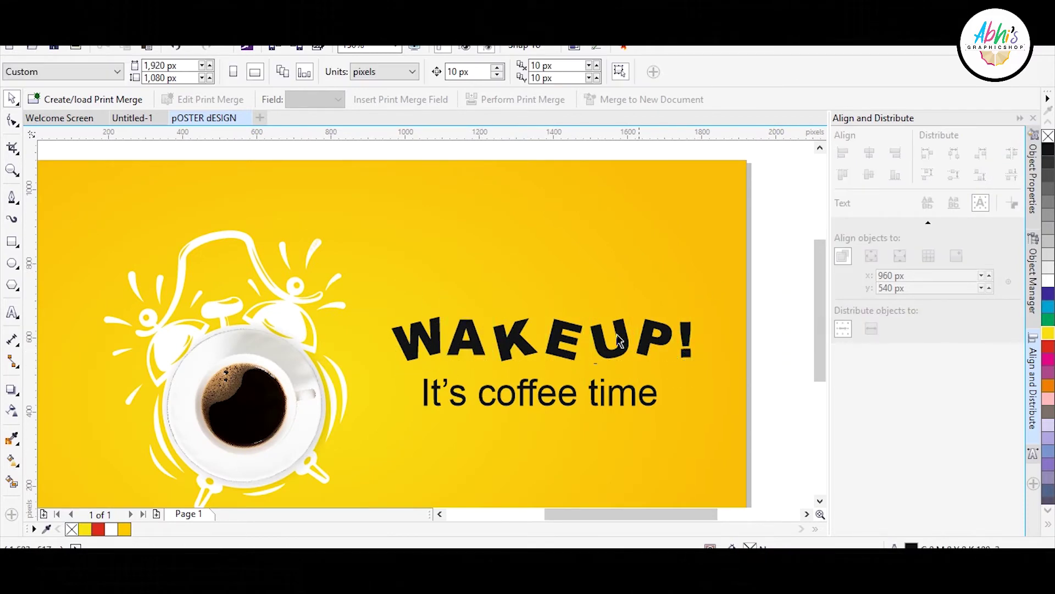
drag(755, 292, 385, 379)
Move UP! right to open a clear gap after WAKE
drag(777, 292, 542, 377)
drag(632, 341, 648, 341)
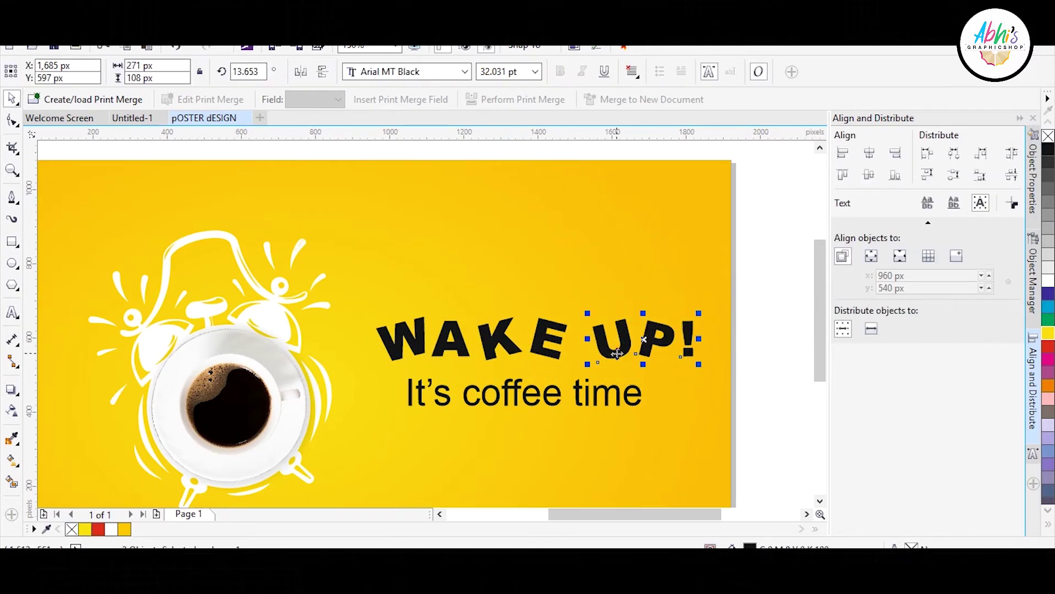
drag(572, 302, 362, 379)
click(768, 267)
Try script fonts such as Rogan Winters on the subtitle and resize it to fit under the headline
click(605, 406)
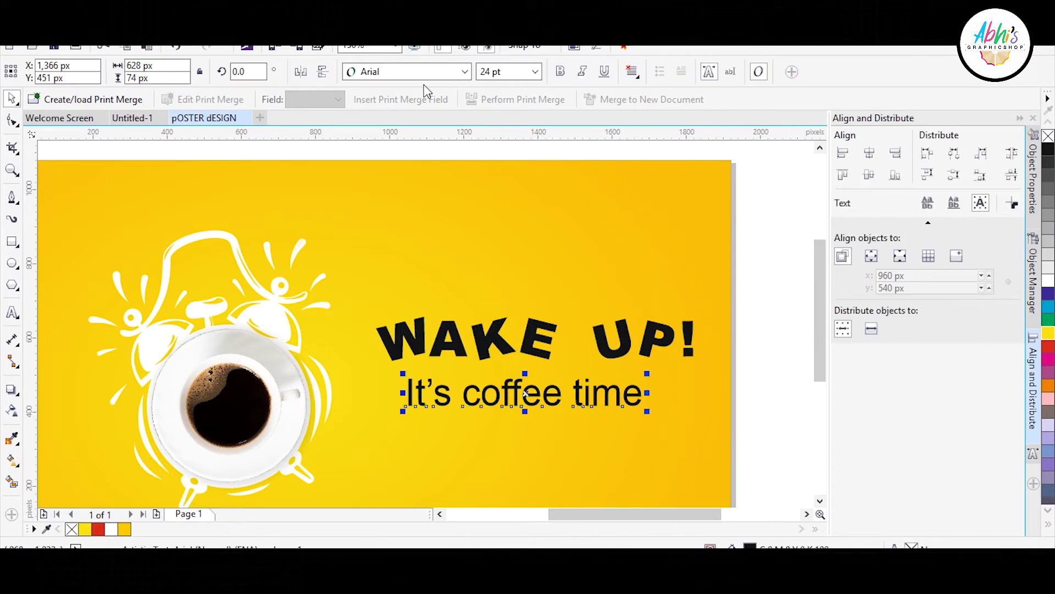
click(465, 71)
click(365, 148)
drag(608, 365, 681, 370)
click(465, 71)
drag(598, 208, 598, 417)
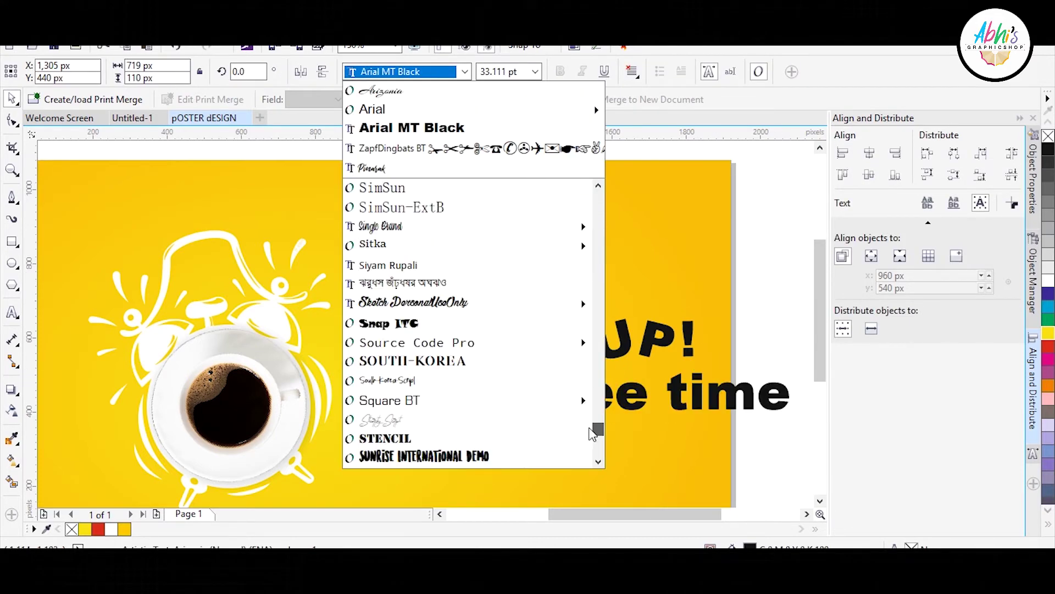
scroll(434, 255, up, 3)
scroll(434, 256, up, 5)
click(384, 190)
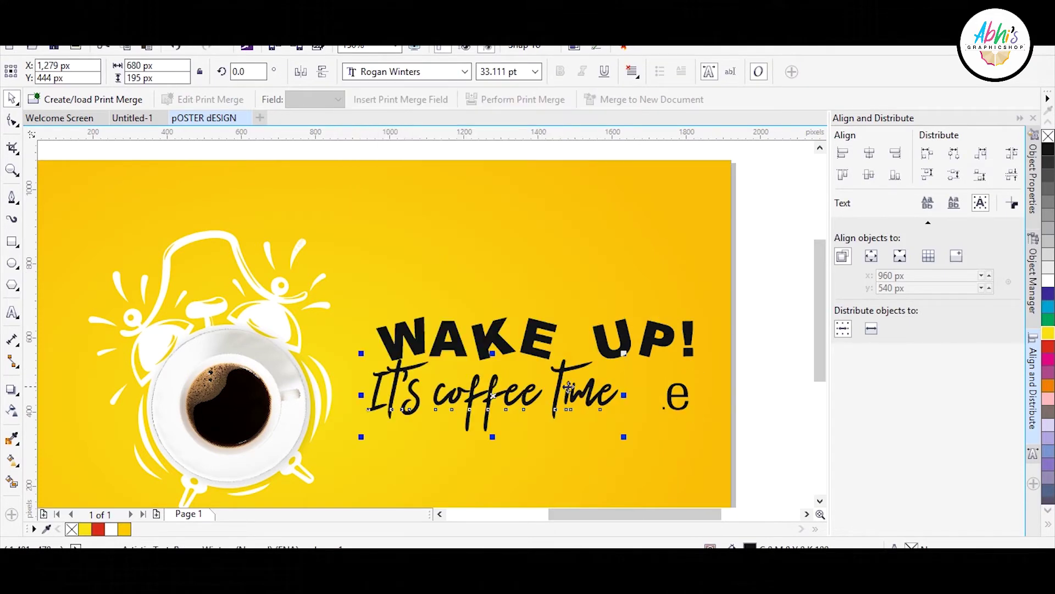
drag(617, 370, 572, 370)
Convert the subtitle text to all lowercase with Change Case and shift it right
key(ctrl+a)
key(shift+F3)
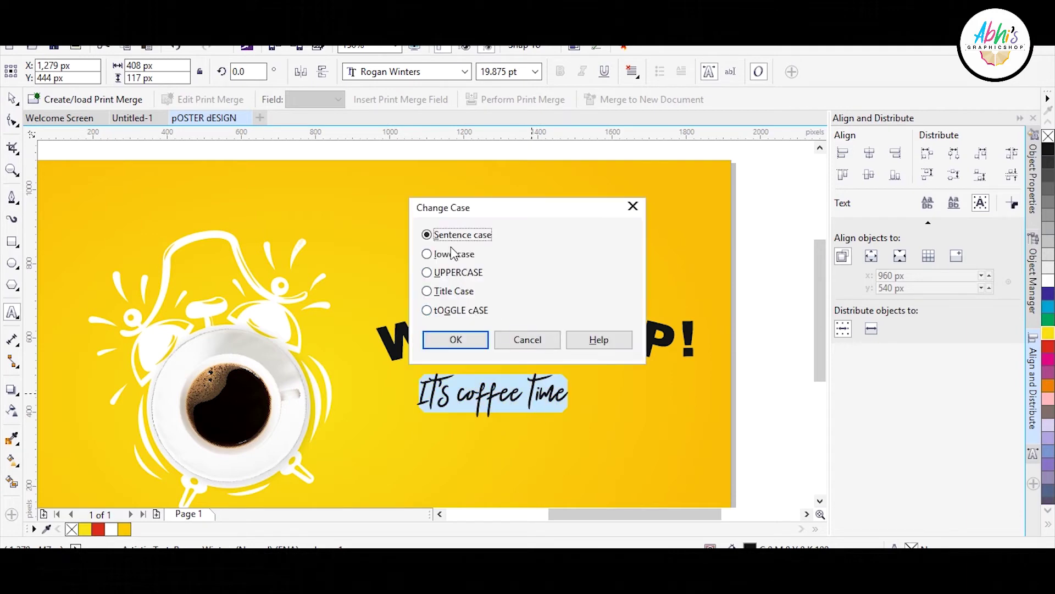
click(452, 254)
click(456, 340)
drag(495, 393, 542, 391)
Set the subtitle font to Pinarak, after trying Rage Italic, and place it under UP!
click(465, 71)
click(418, 202)
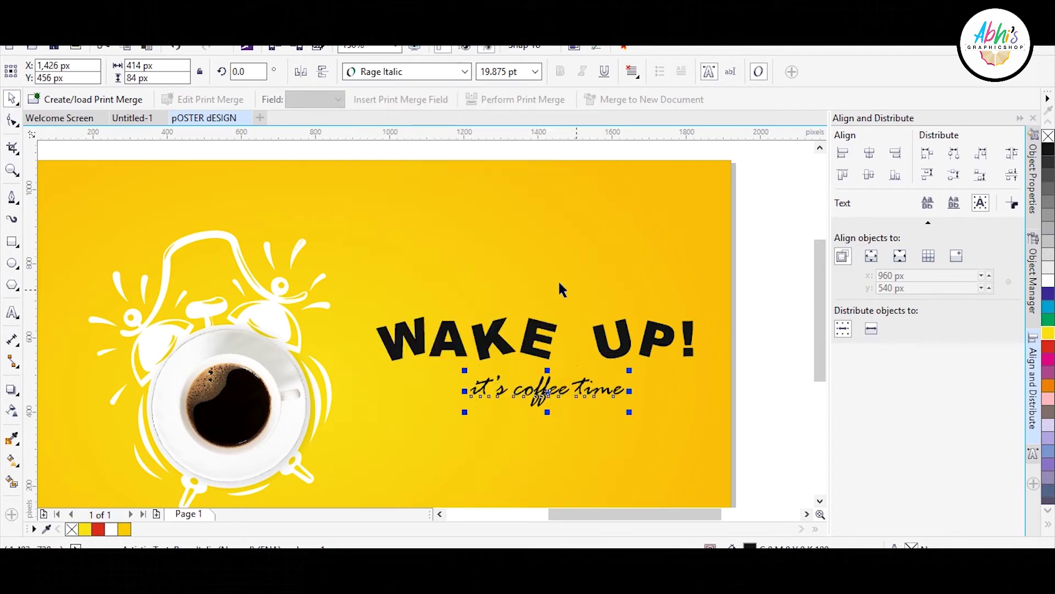
click(464, 72)
scroll(440, 261, up, 3)
click(385, 203)
drag(550, 371, 620, 372)
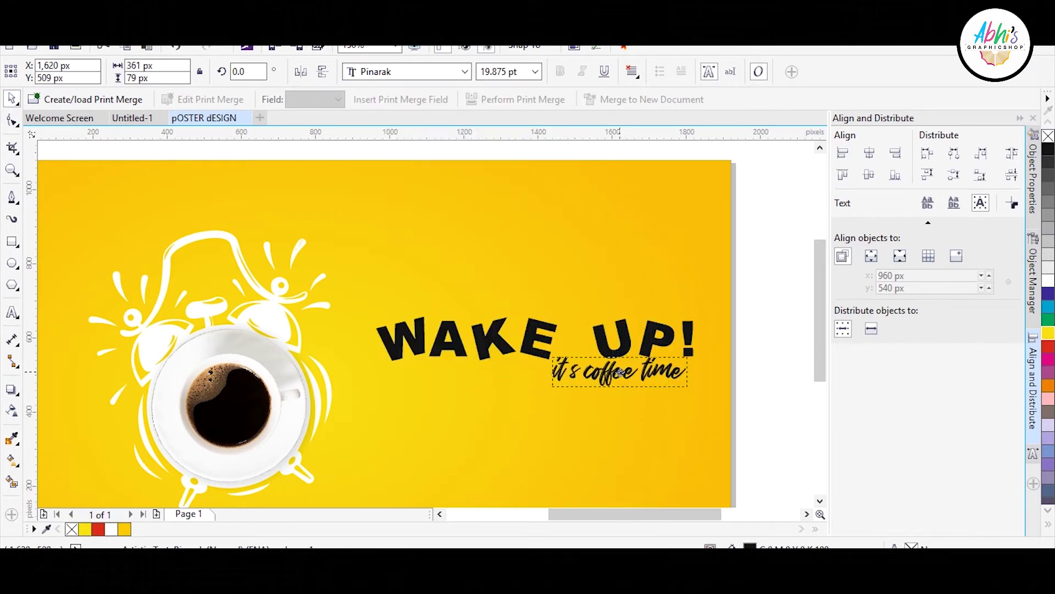
Scale the red speech bubble up to about double its size
click(726, 258)
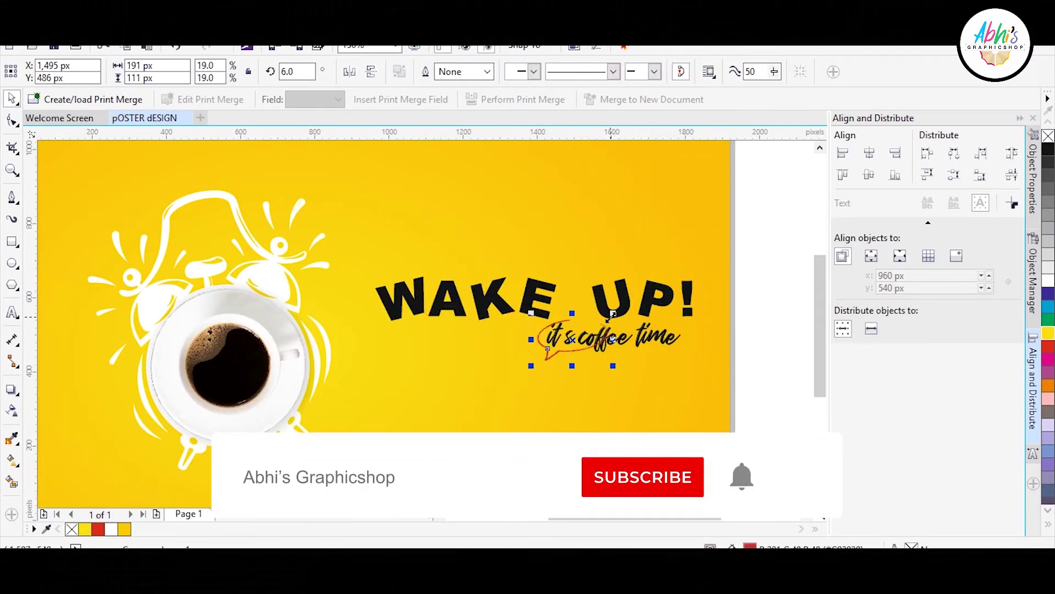
drag(613, 314, 691, 309)
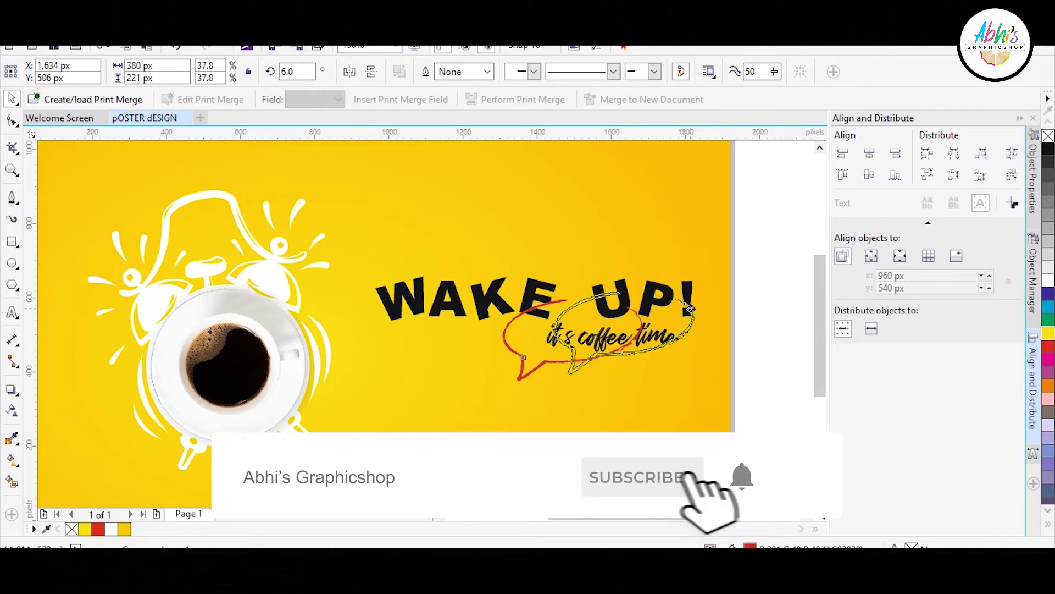
click(747, 333)
Move the 'it's coffee time' subtitle left into the enlarged bubble
scroll(610, 352, up, 2)
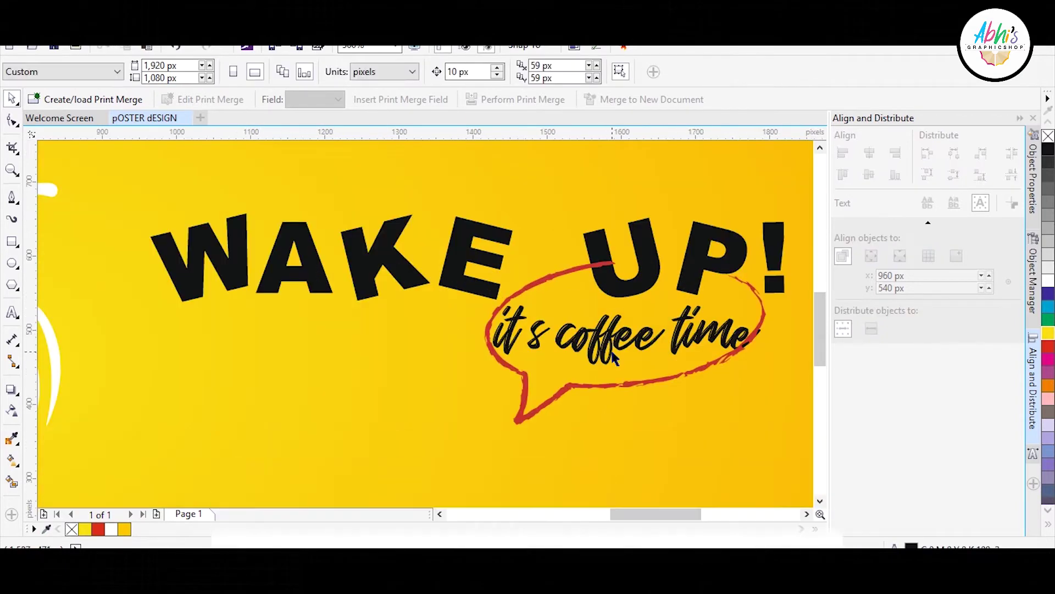
scroll(614, 357, down, 2)
drag(612, 357, 578, 355)
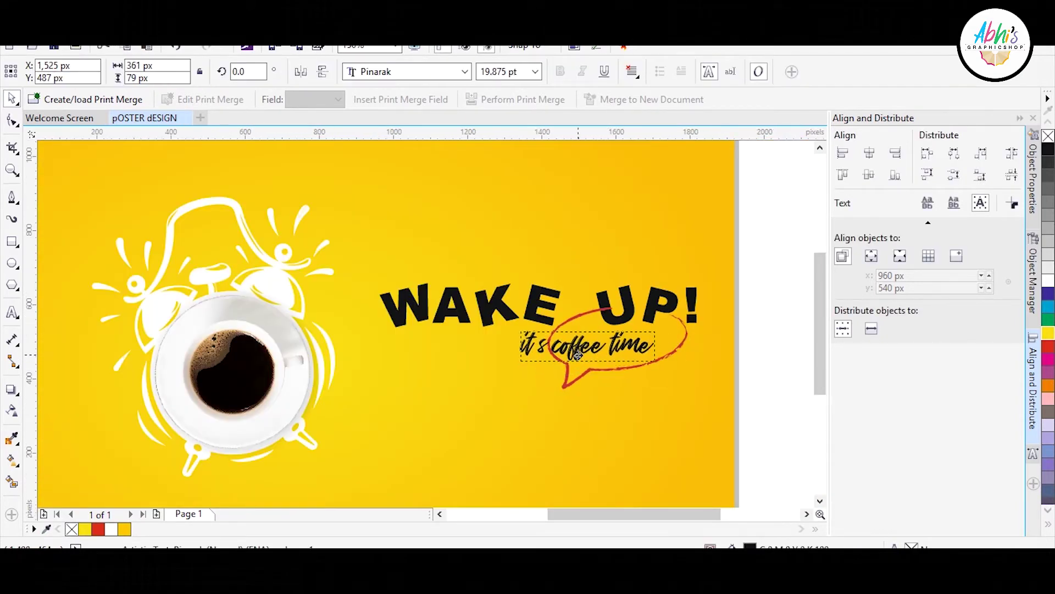
scroll(699, 323, up, 2)
click(698, 344)
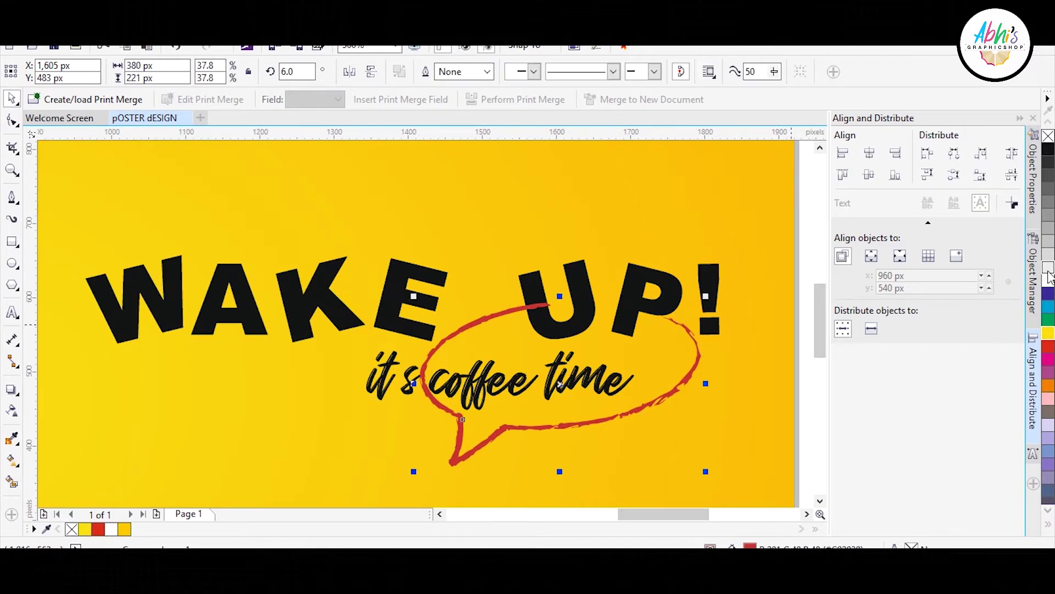
Make the subtitle text white, testing a white bubble outline before restoring red
right_click(1048, 293)
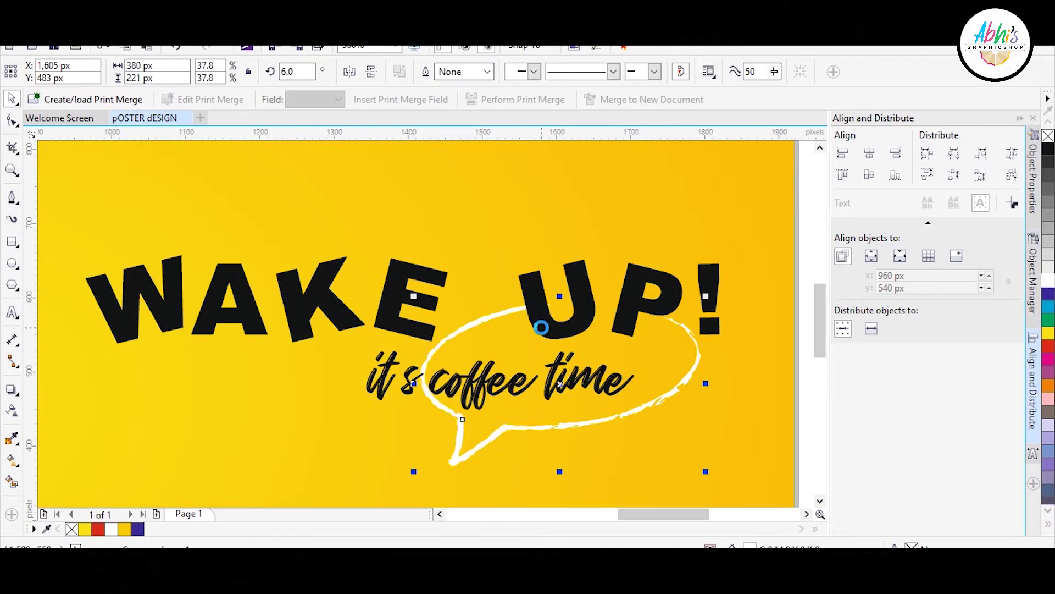
drag(549, 391, 557, 386)
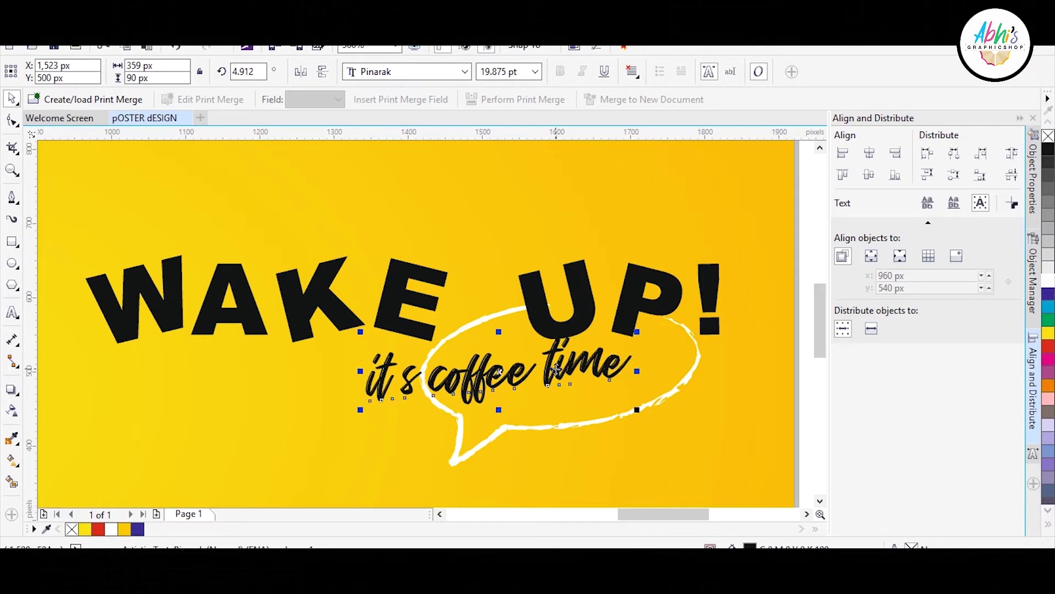
click(472, 391)
scroll(714, 278, down, 3)
right_click(1048, 344)
Sample the coffee's brown and apply it to the bubble outline and the WAKE UP! letters
key(i)
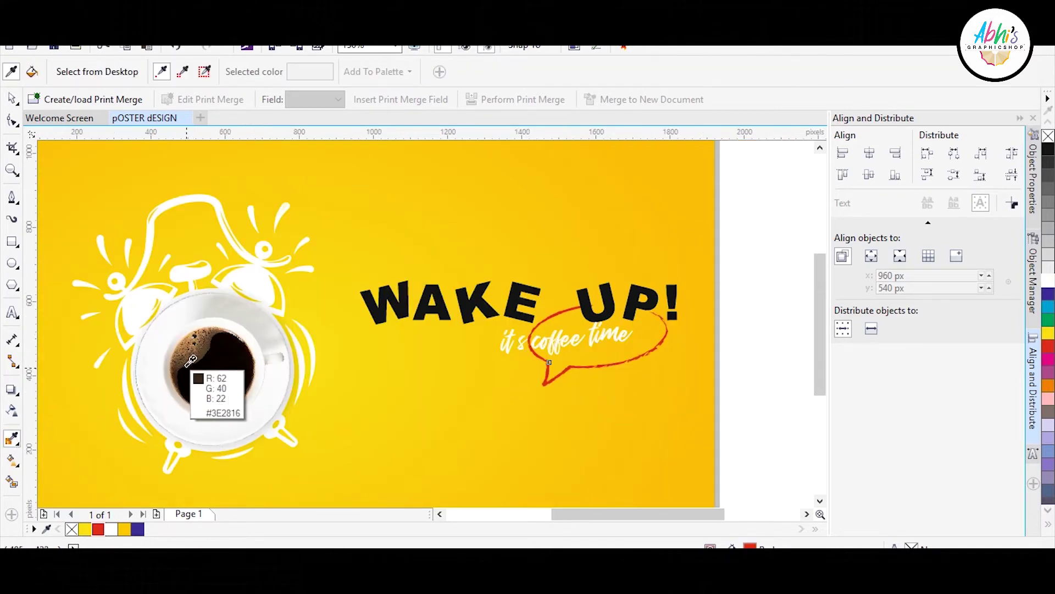
click(200, 377)
scroll(520, 355, up, 3)
scroll(520, 355, up, 2)
click(624, 275)
click(253, 189)
scroll(253, 188, down, 2)
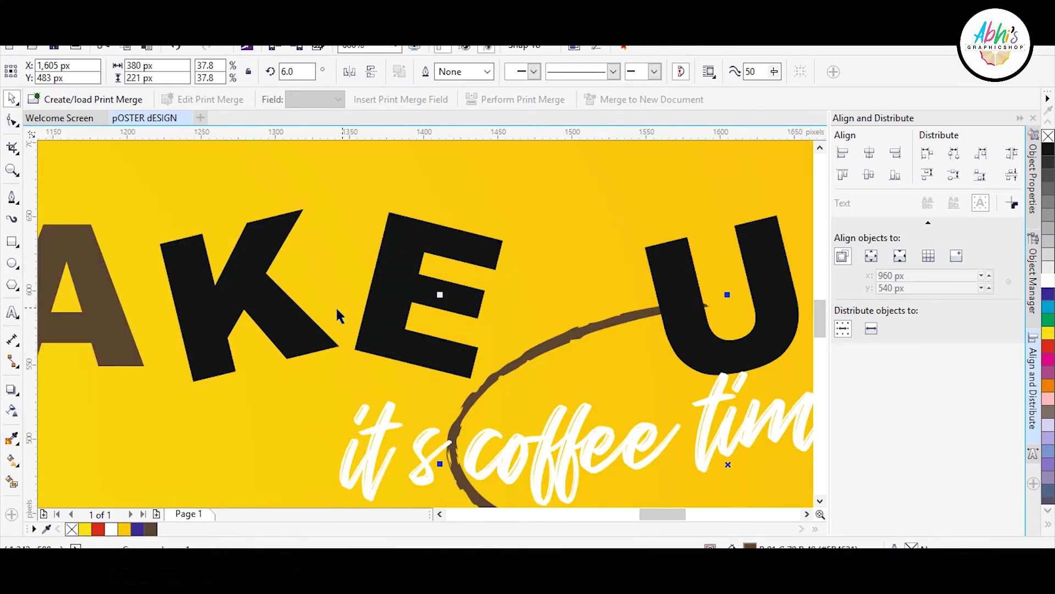
key(space)
click(416, 334)
scroll(416, 333, down, 2)
click(150, 528)
scroll(485, 308, up, 2)
Reposition the white subtitle over the speech bubble
click(545, 396)
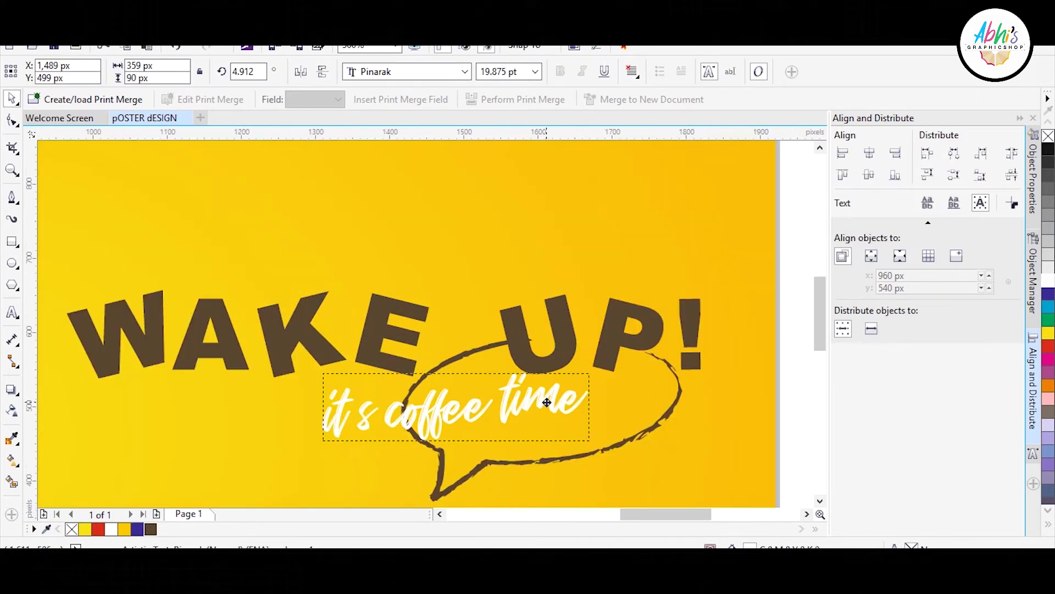
mouse_move(544, 396)
mouse_down()
mouse_move(378, 398)
mouse_move(481, 401)
mouse_up()
mouse_move(533, 400)
mouse_down()
mouse_move(498, 392)
mouse_move(506, 387)
mouse_up()
scroll(499, 393, down, 2)
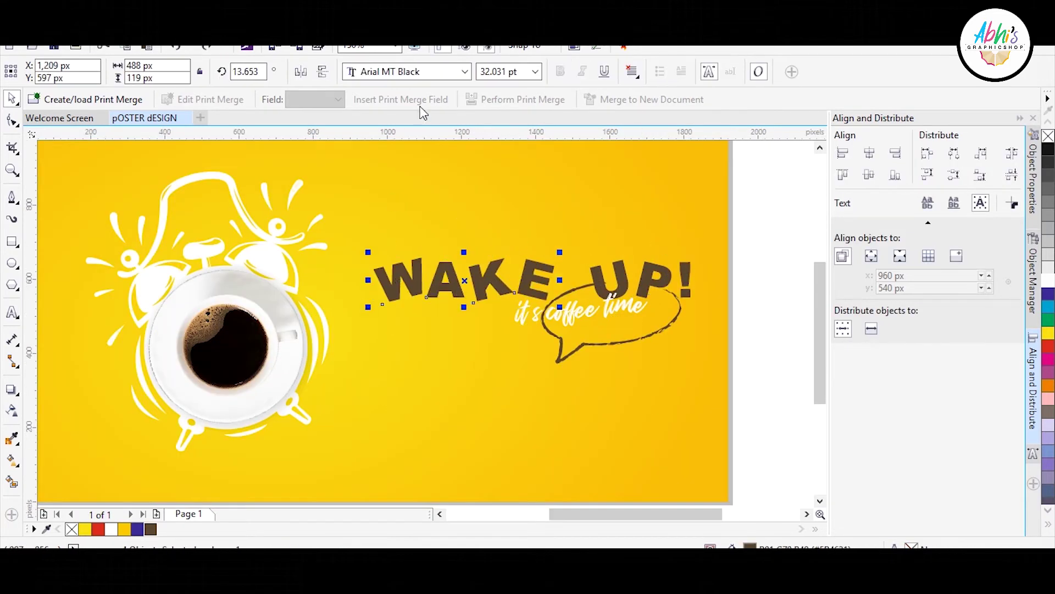
Try the Arial Unicode MS font on WAKE
click(464, 71)
scroll(416, 231, up, 2)
scroll(416, 231, up, 2)
scroll(416, 231, up, 3)
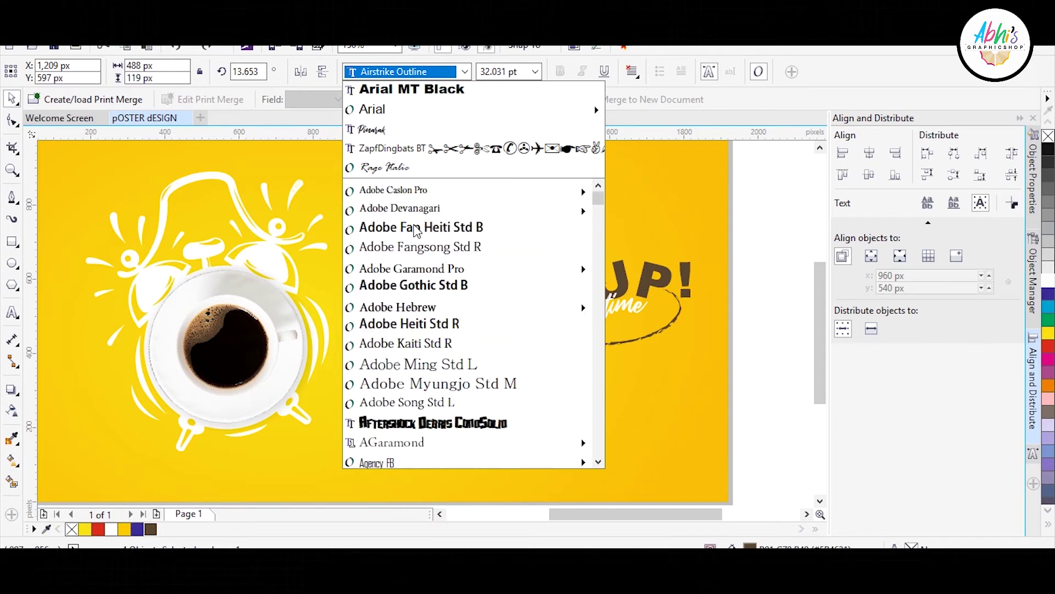
scroll(416, 230, down, 3)
scroll(396, 360, down, 5)
click(396, 360)
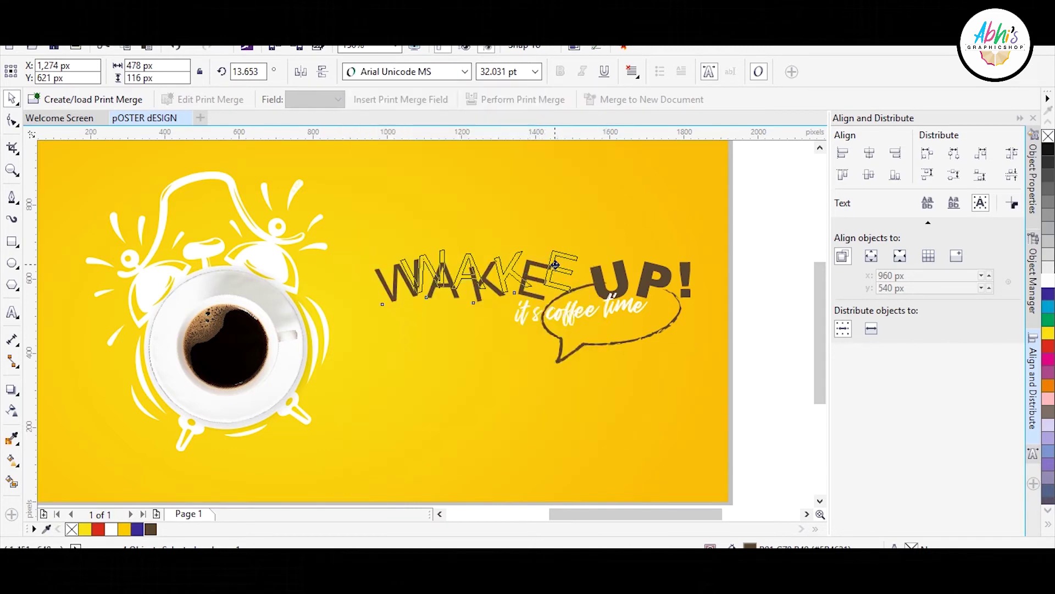
Select the W, A, K and E letters and set them to HelveticaNeue LT 45 Light
shift+click(683, 263)
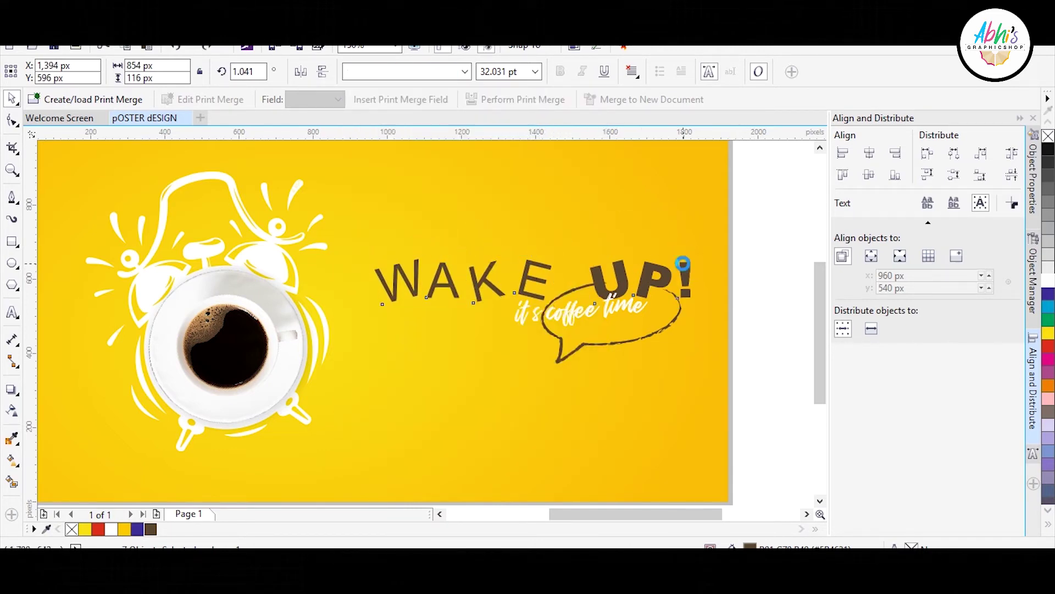
drag(709, 271, 744, 240)
drag(585, 252, 394, 280)
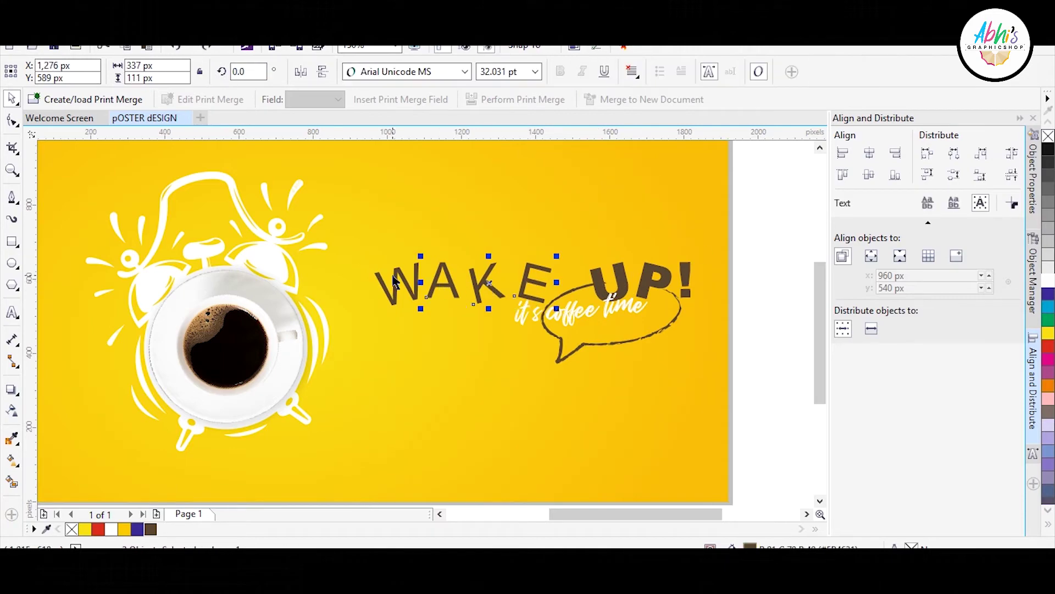
shift+click(393, 281)
click(464, 71)
scroll(417, 264, down, 5)
scroll(418, 418, down, 2)
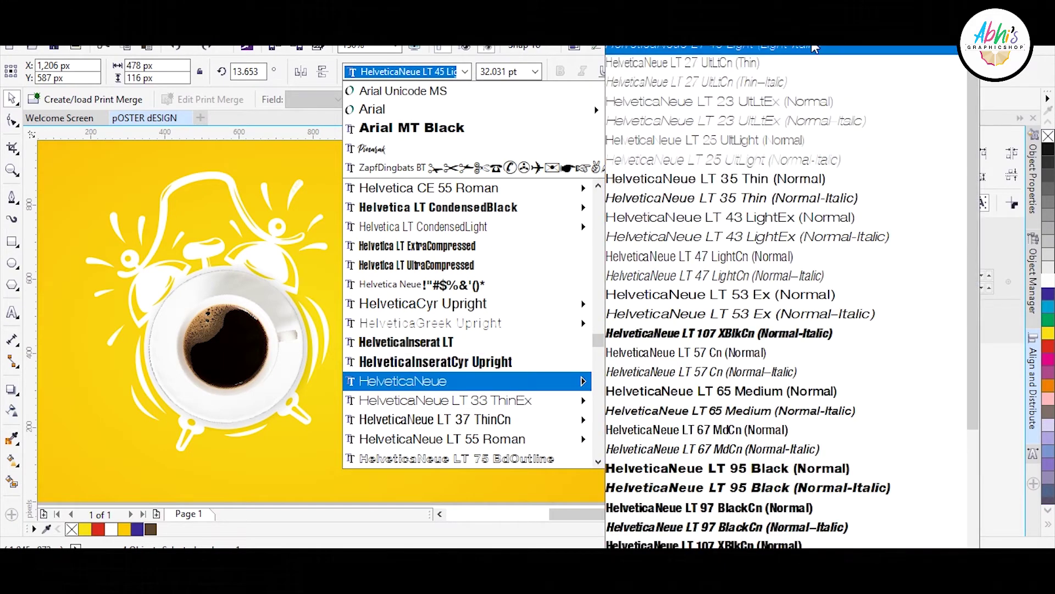
click(814, 48)
Set UP! to Helvetica LT CondensedBlack
click(630, 281)
click(465, 71)
click(448, 321)
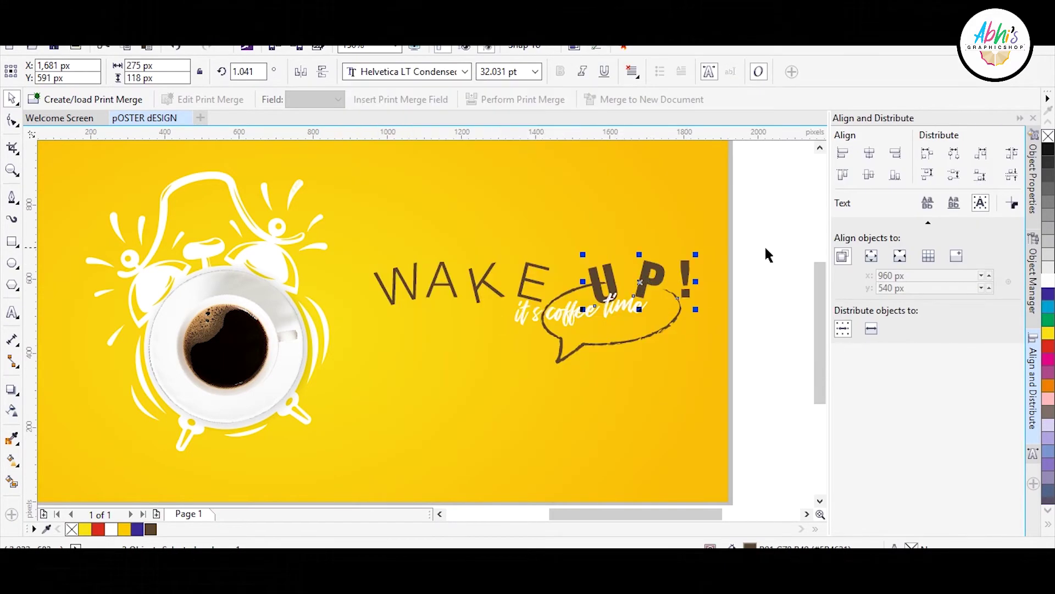
Move the subtitle and speech bubble up together beneath the headline
click(768, 255)
mouse_move(563, 324)
mouse_down()
mouse_move(513, 327)
mouse_move(601, 261)
mouse_up()
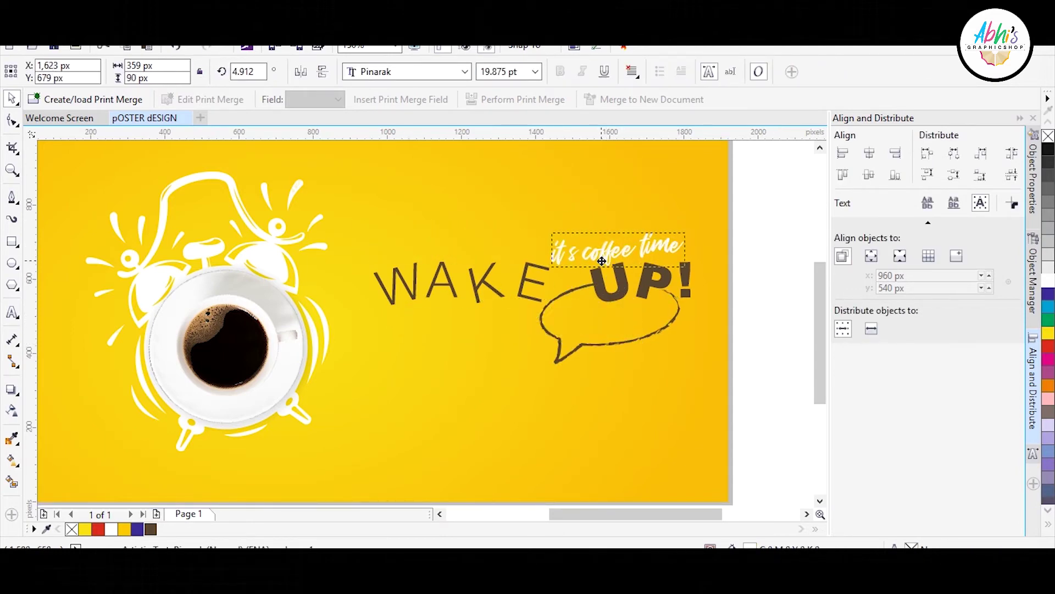
click(610, 343)
drag(610, 344, 604, 266)
click(608, 283)
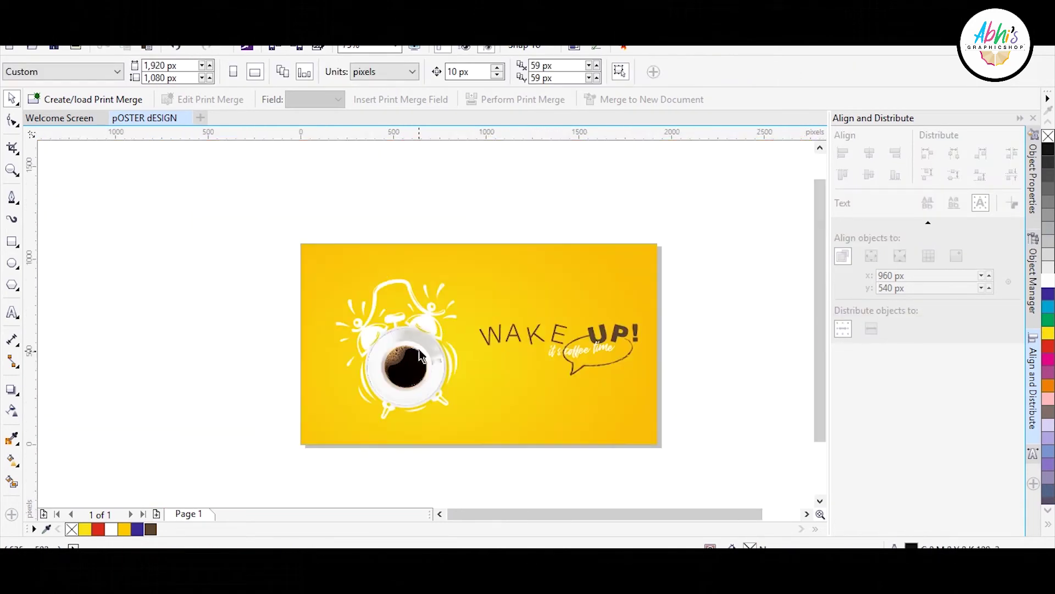
click(621, 346)
scroll(621, 345, up, 2)
click(521, 384)
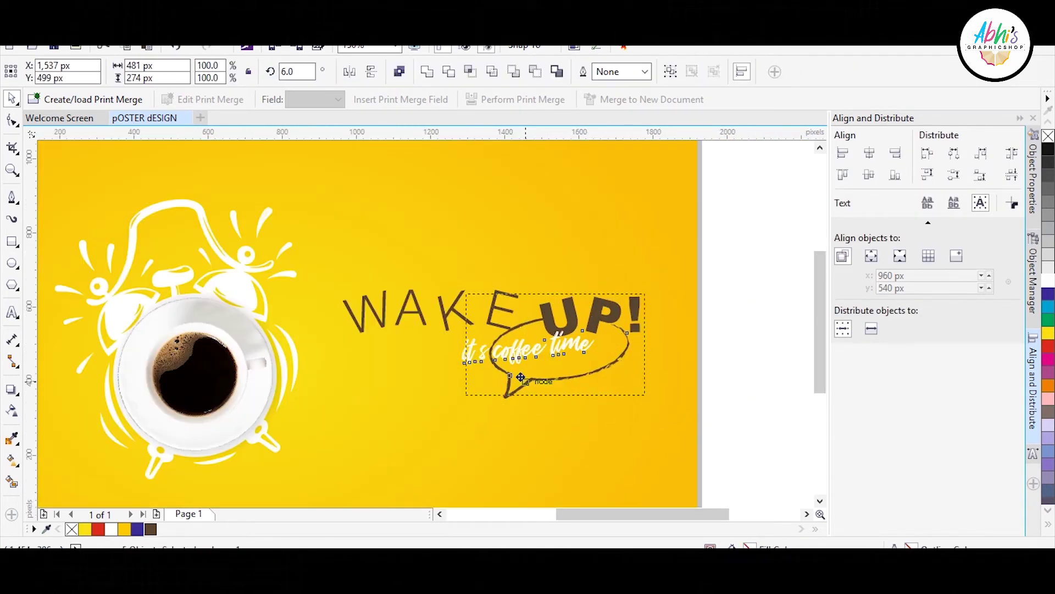
drag(520, 377, 517, 372)
Check individual WAKE letters, then deselect everything and fit the page in view
click(448, 314)
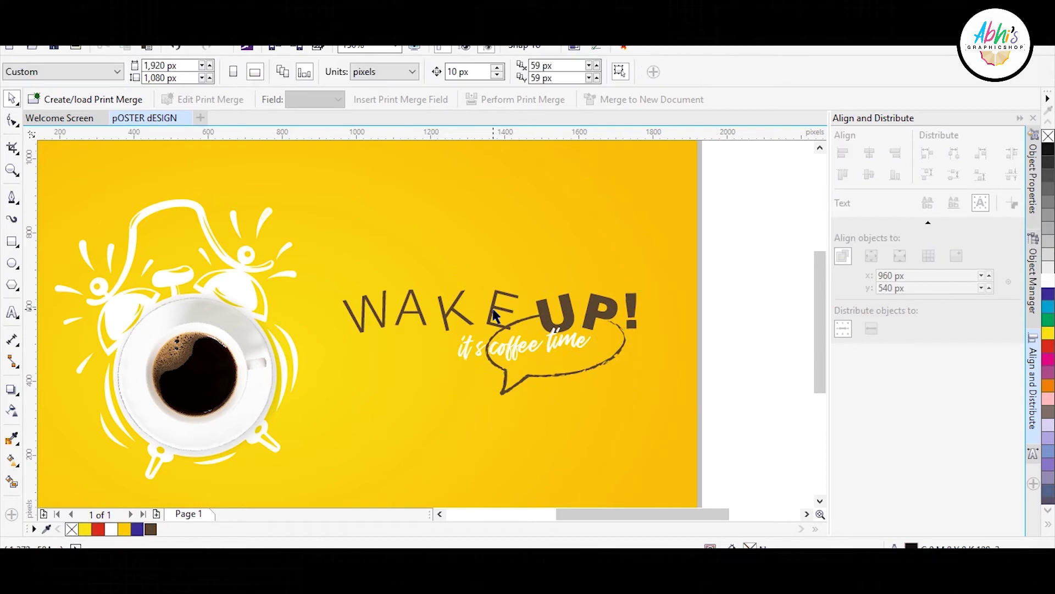
click(415, 318)
scroll(417, 317, up, 2)
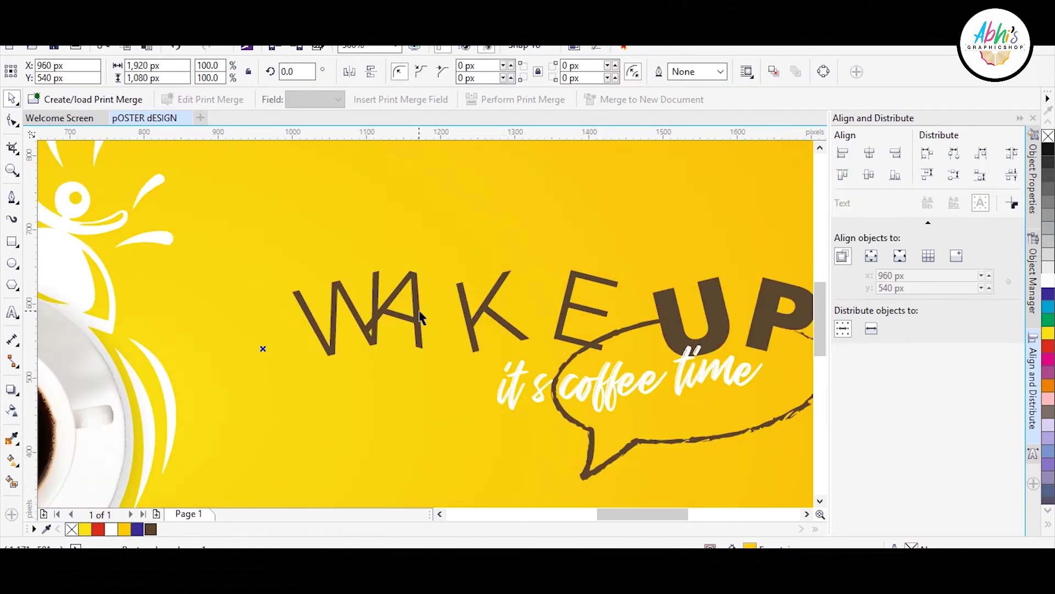
click(568, 311)
key(shift+F4)
key(Escape)
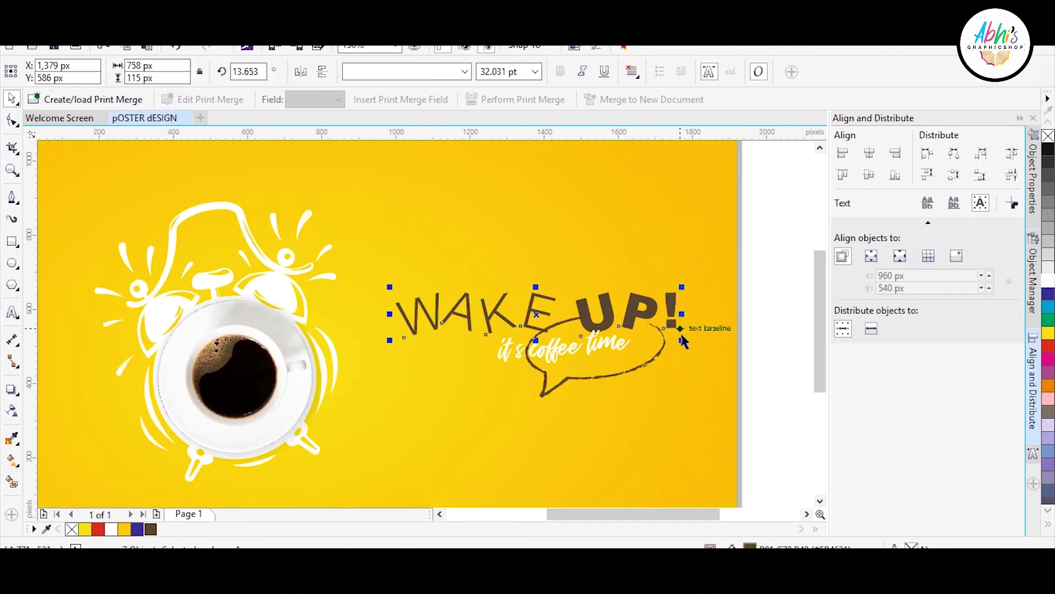
Fill the speech bubble with light brown #AB7E50 and nudge the subtitle up
click(621, 375)
key(shift+F11)
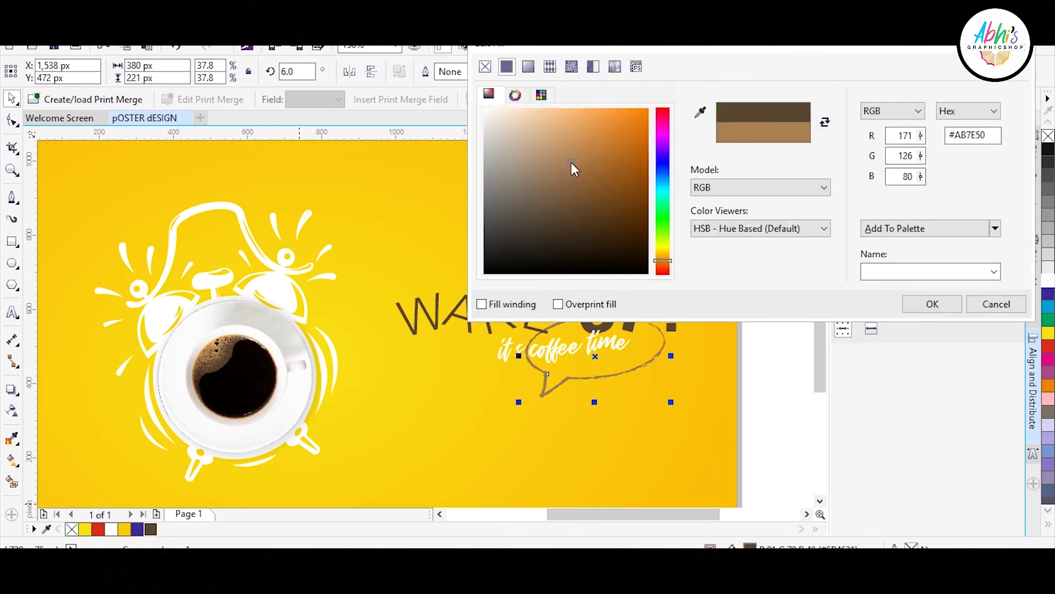
click(932, 304)
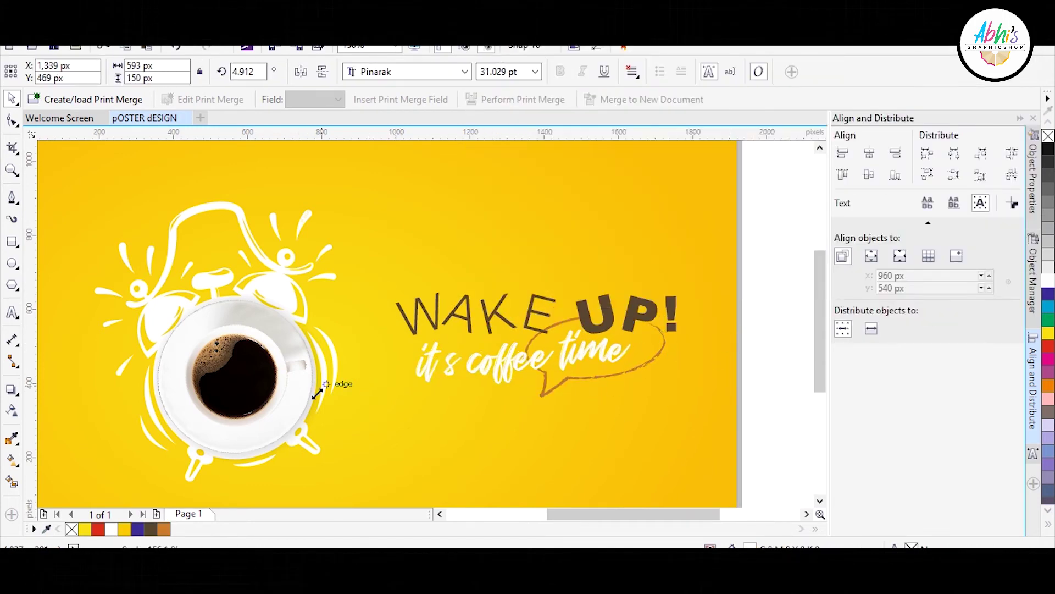
drag(525, 350, 523, 346)
Move a small white splash from the clock over toward WAKE UP!
scroll(743, 284, down, 3)
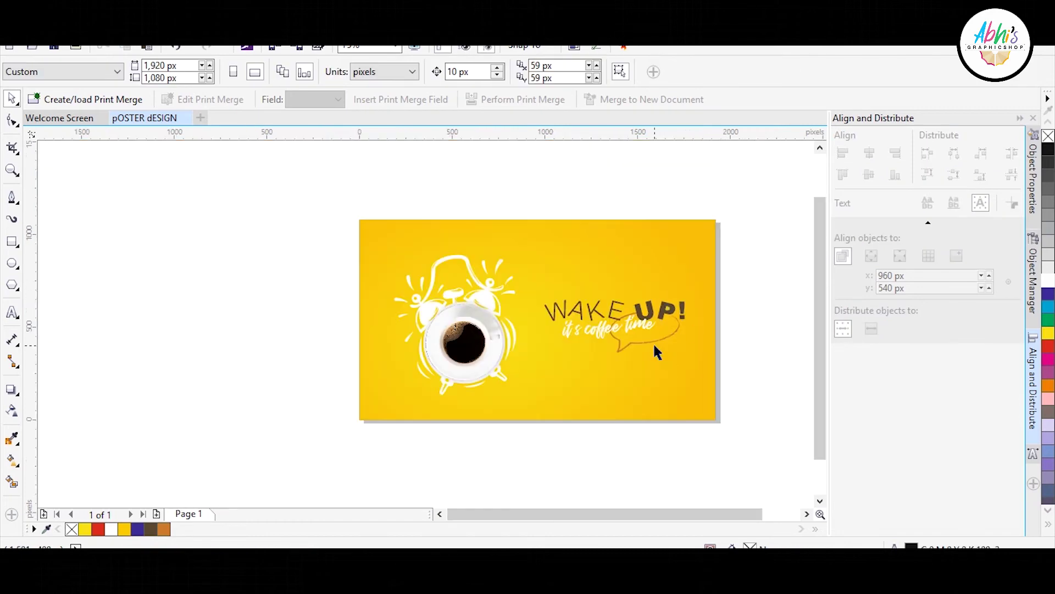
scroll(654, 351, up, 3)
scroll(653, 365, down, 3)
ctrl+click(489, 278)
scroll(490, 279, up, 5)
scroll(430, 293, down, 3)
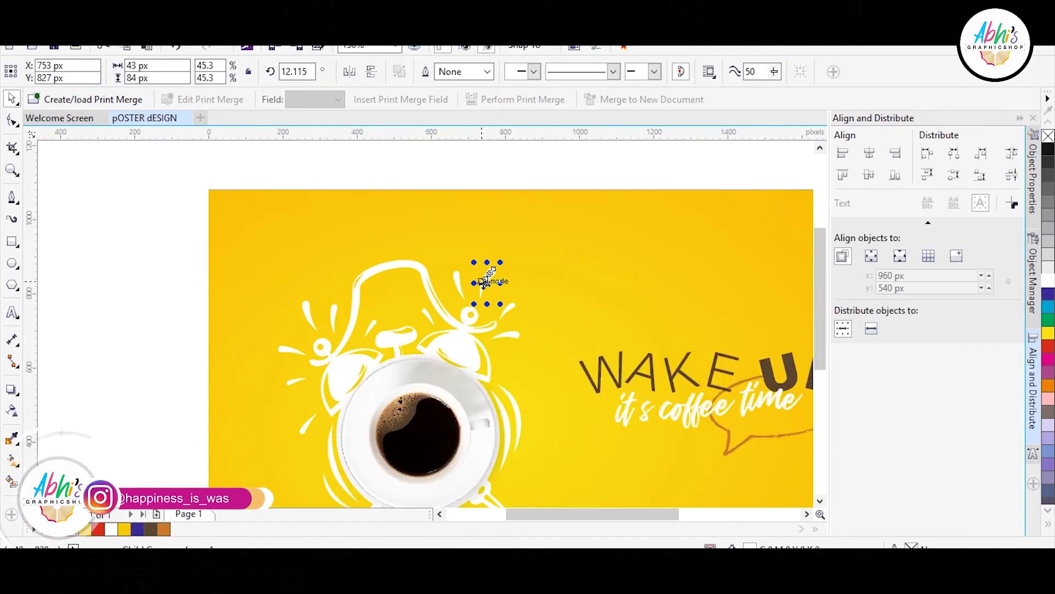
drag(483, 278, 738, 332)
scroll(739, 332, up, 3)
scroll(501, 251, up, 3)
Delete the splash's stray nodes and place it just above the exclamation mark
key(F10)
scroll(581, 271, down, 2)
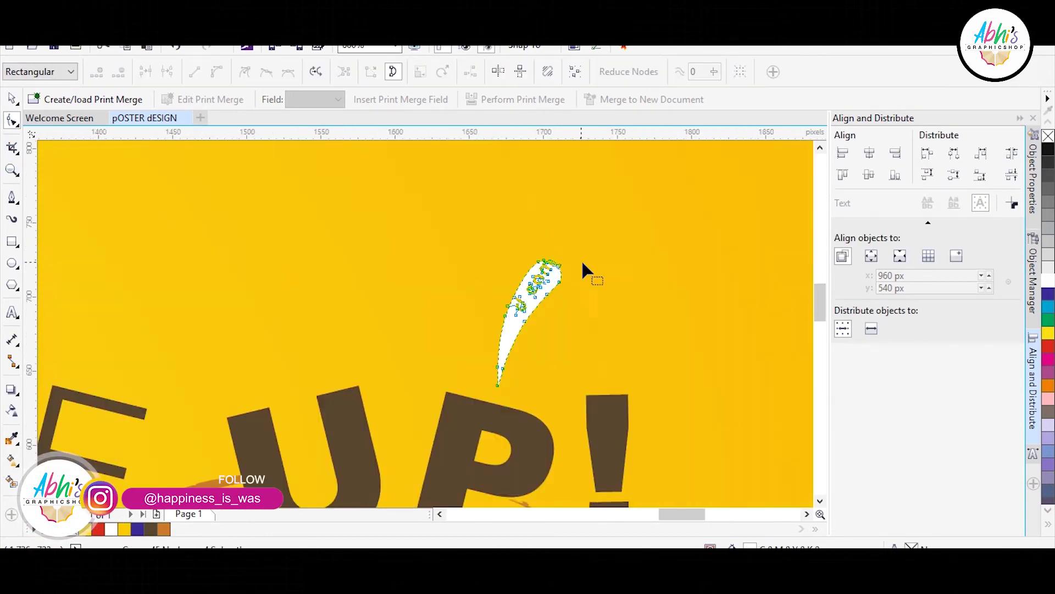
scroll(596, 366, up, 3)
drag(597, 313, 479, 424)
key(Delete)
key(space)
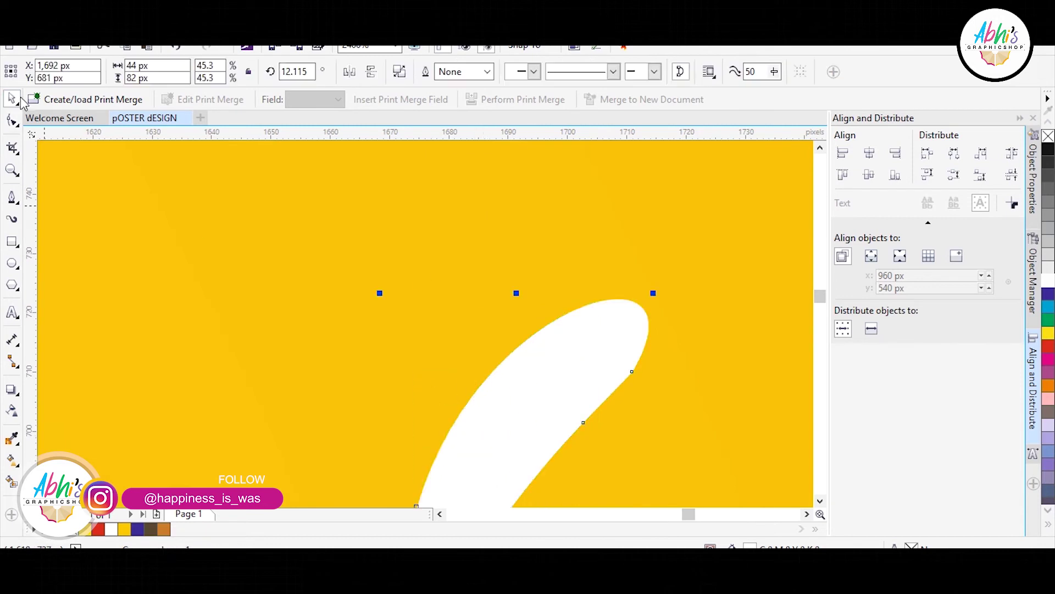
scroll(483, 263, down, 2)
mouse_move(417, 366)
mouse_down()
mouse_move(535, 372)
mouse_move(581, 326)
mouse_move(618, 330)
mouse_up()
Shrink the splash copy into a small accent
scroll(549, 370, up, 3)
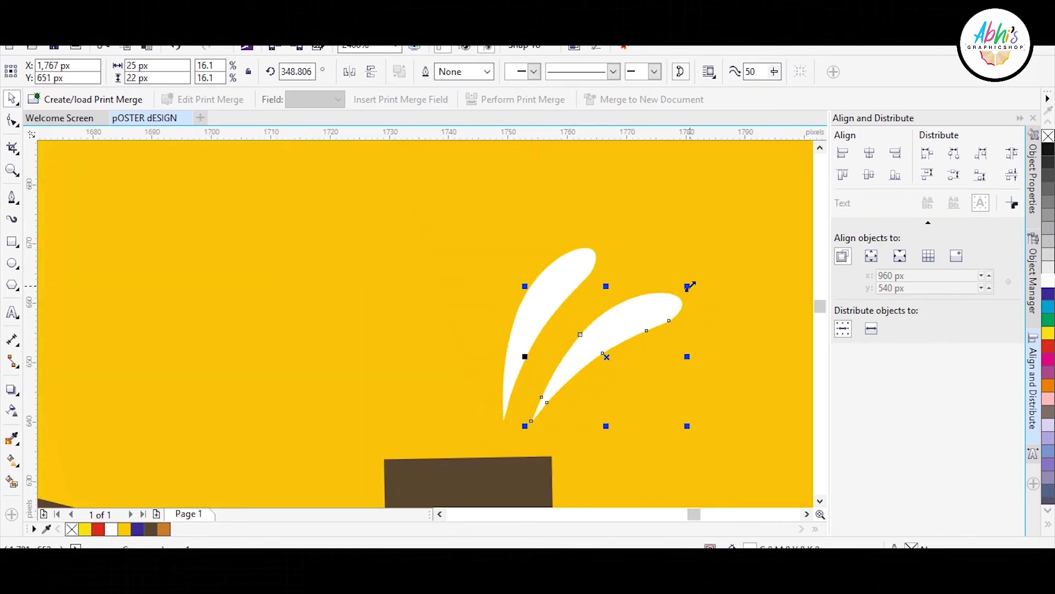
drag(689, 286, 587, 366)
scroll(643, 379, down, 5)
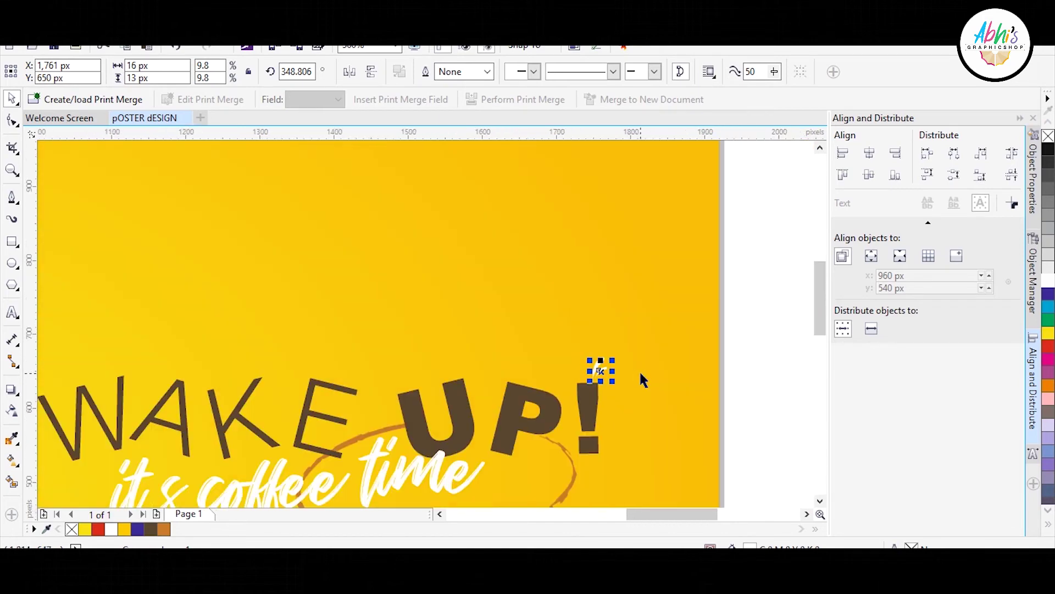
key(Escape)
scroll(607, 344, up, 5)
Tilt both splash drops slightly clockwise
click(646, 346)
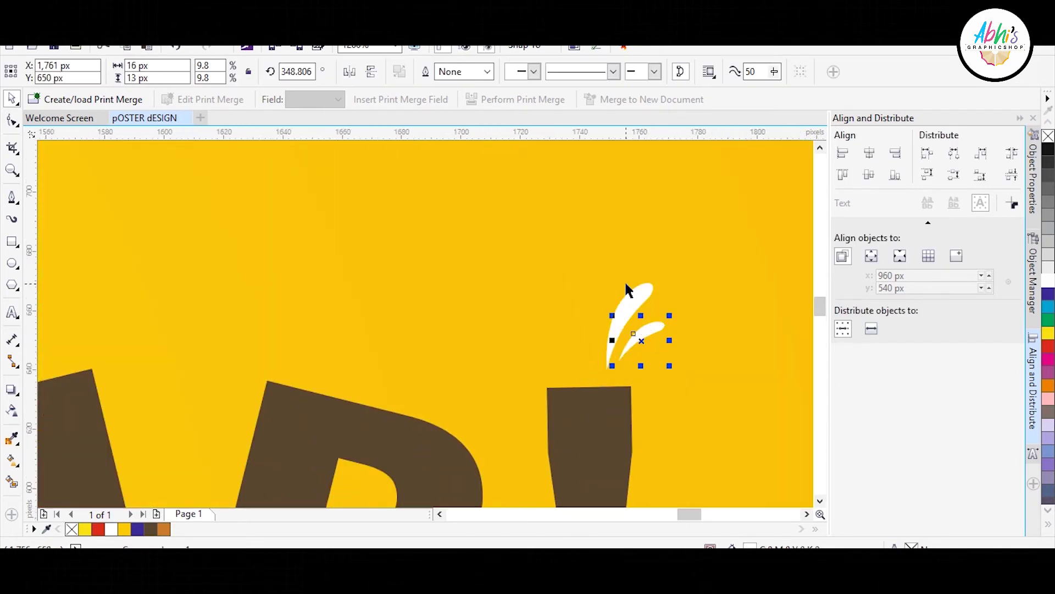
shift+click(639, 294)
click(642, 295)
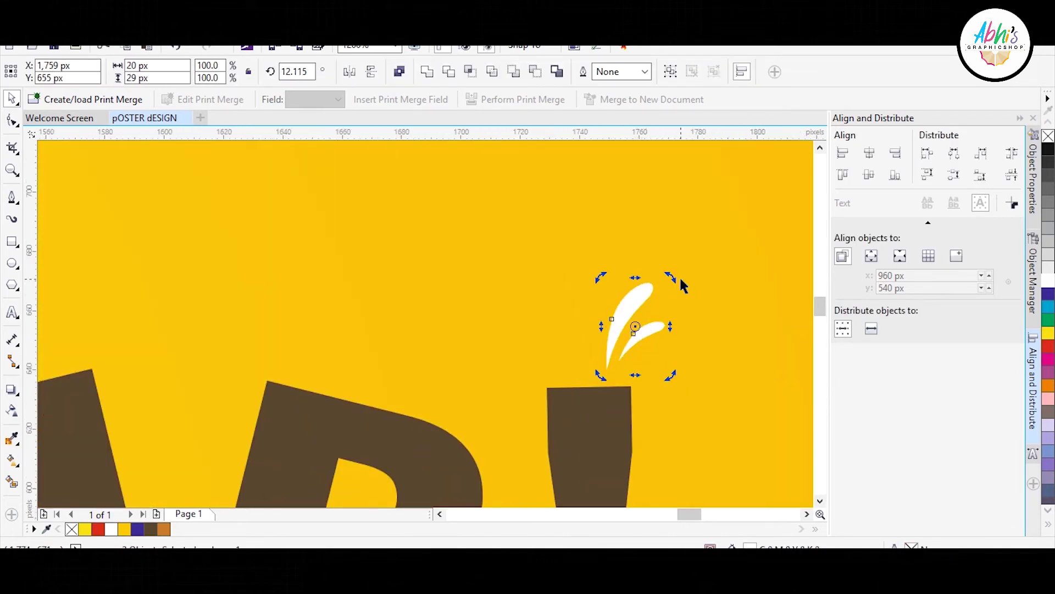
drag(669, 277, 690, 282)
click(671, 282)
Enlarge the two-drop splash pair above the exclamation mark of UP!
click(659, 294)
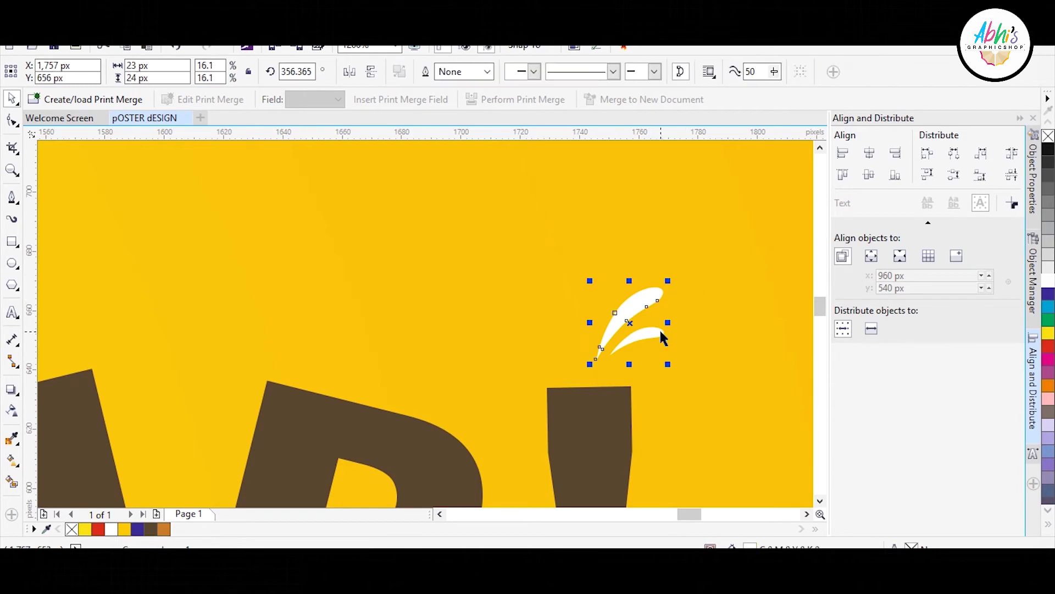
shift+click(664, 333)
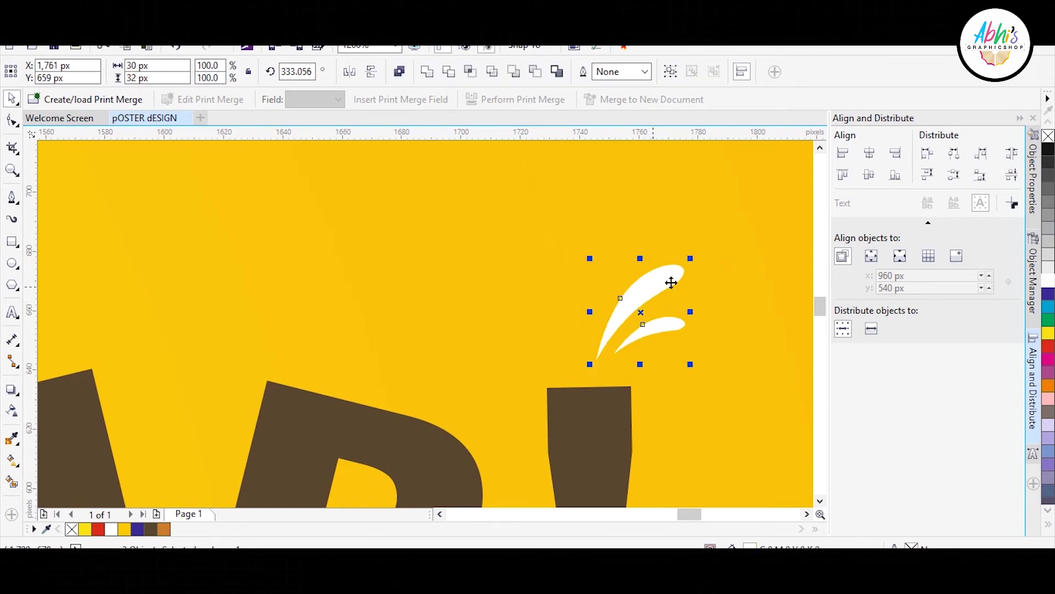
mouse_move(667, 281)
mouse_down()
mouse_move(707, 294)
mouse_move(734, 281)
mouse_up()
scroll(737, 280, down, 3)
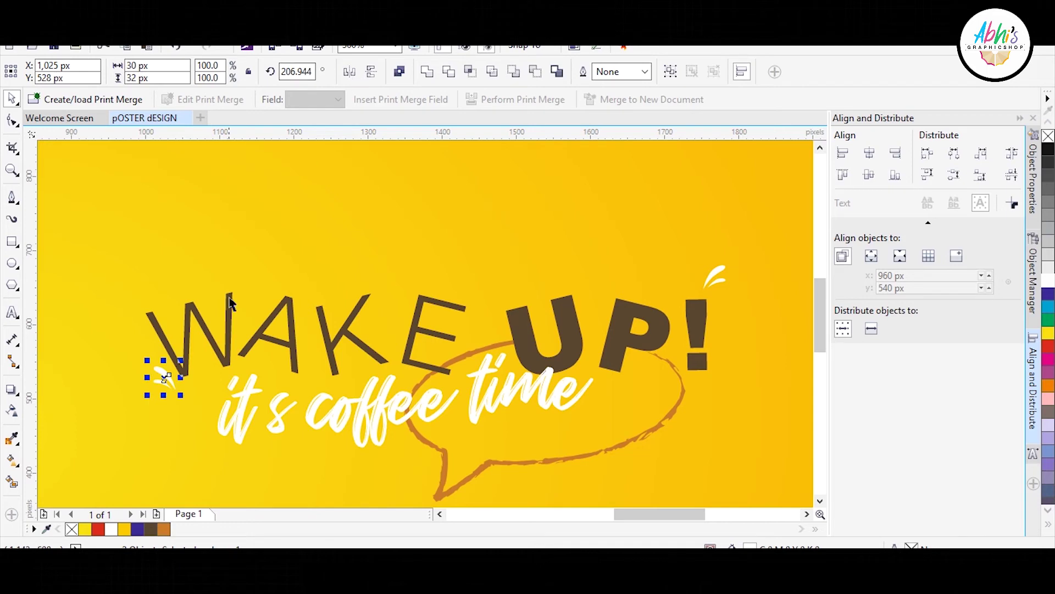
Copy a splash drop to the left of the exclamation-mark splash and nudge it toward the pair
click(169, 380)
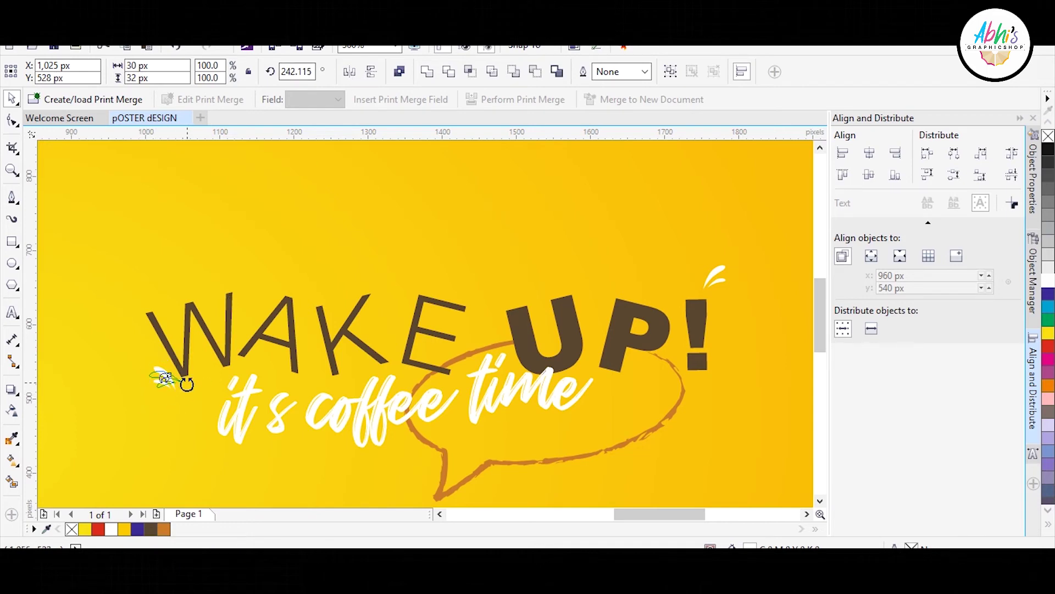
click(357, 252)
scroll(414, 276, down, 2)
click(708, 283)
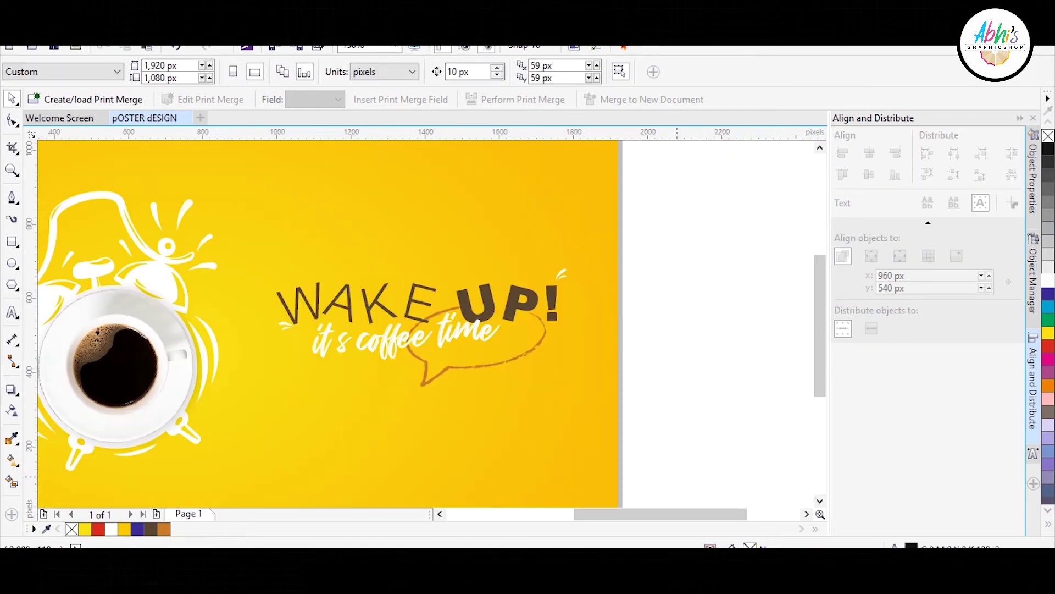
scroll(549, 208, up, 2)
scroll(495, 394, down, 1)
scroll(512, 384, up, 1)
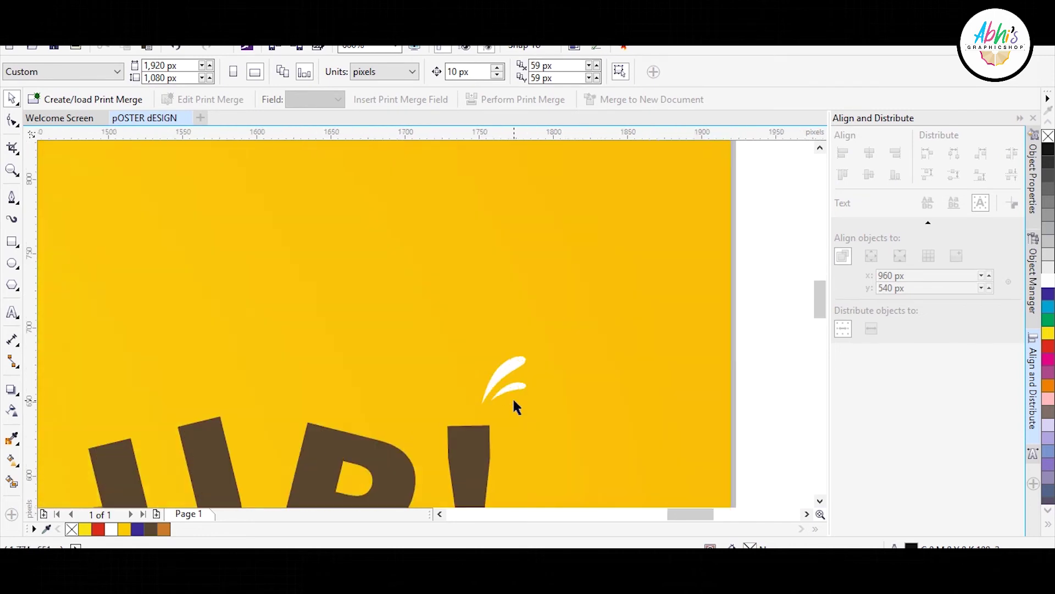
drag(513, 379, 460, 367)
click(472, 363)
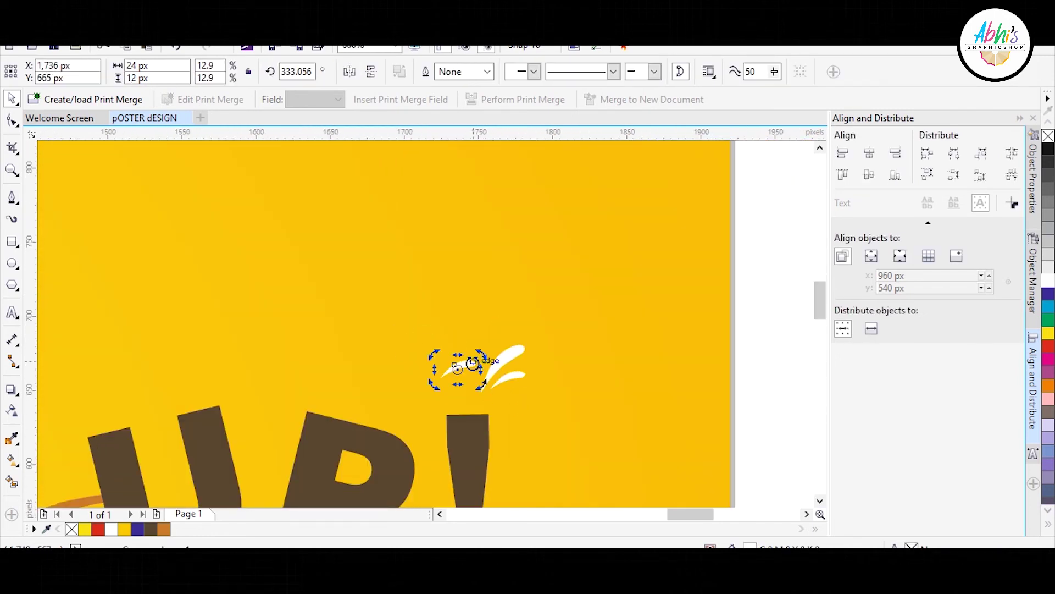
click(481, 301)
scroll(440, 418, up, 2)
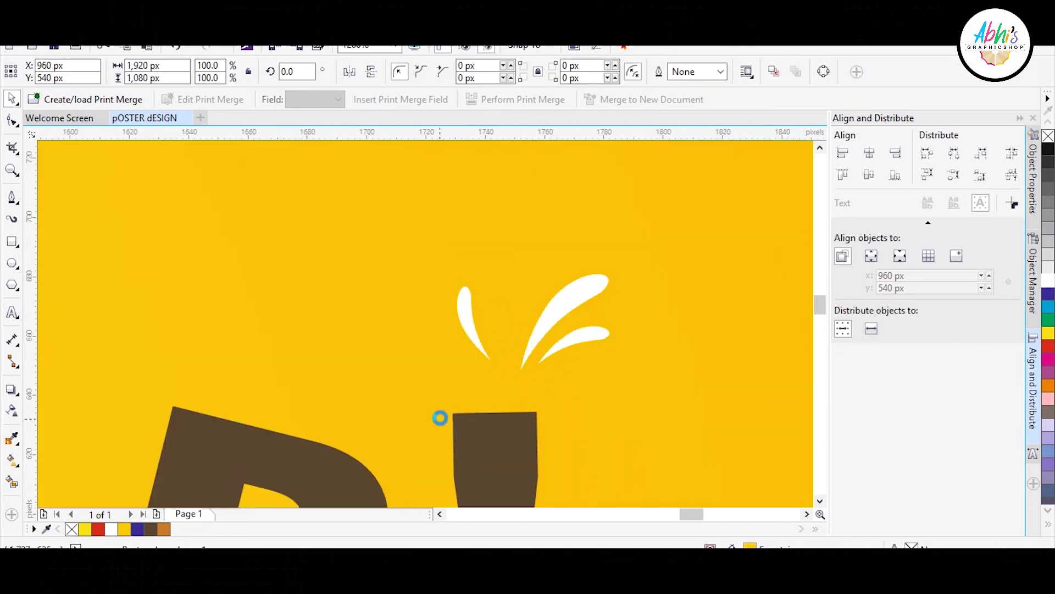
mouse_move(470, 344)
mouse_down()
mouse_move(498, 349)
mouse_move(486, 350)
mouse_up()
scroll(582, 322, down, 5)
click(749, 263)
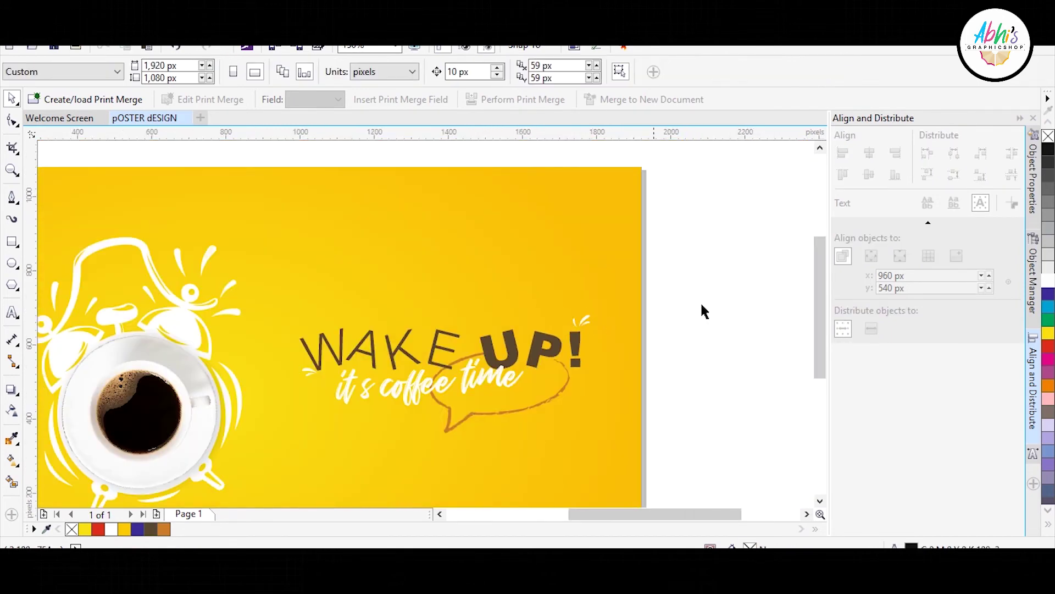
Enlarge the splash beside WAKE and raise its small drop slightly
scroll(297, 377, up, 2)
scroll(330, 385, up, 2)
click(337, 354)
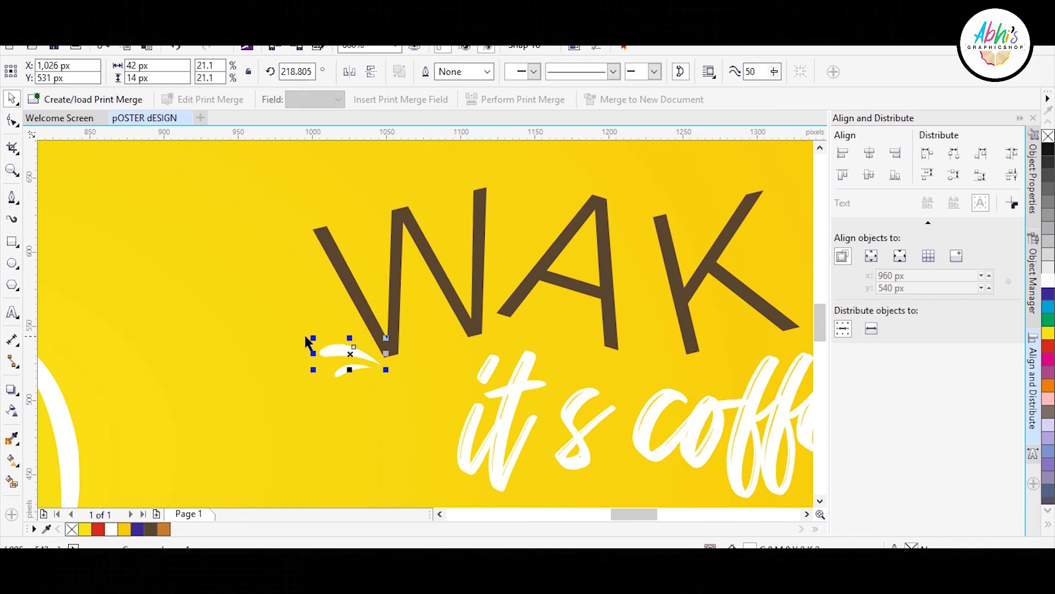
drag(311, 336, 278, 325)
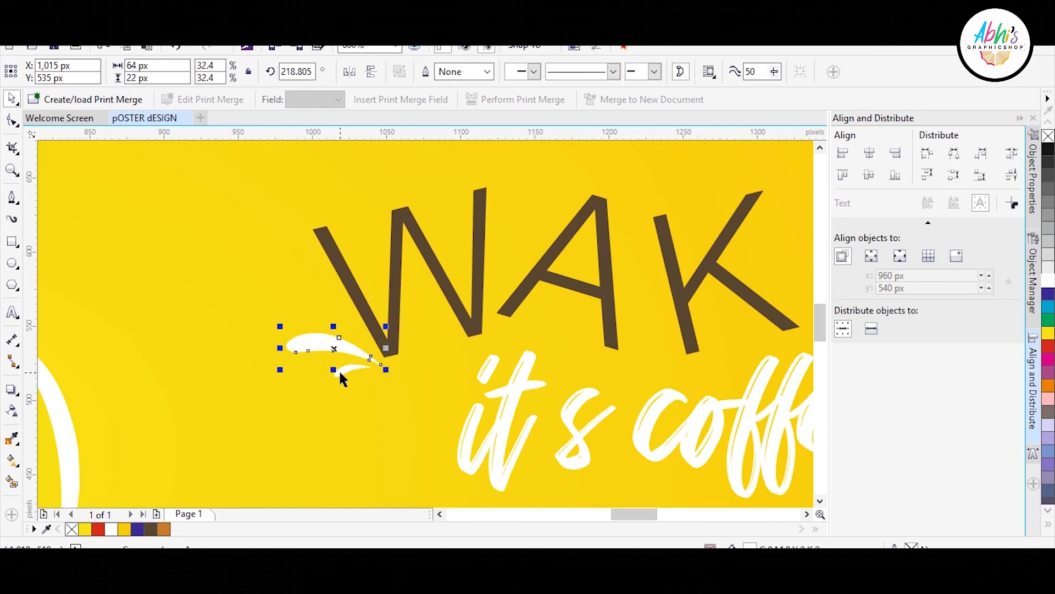
click(341, 377)
scroll(383, 338, up, 1)
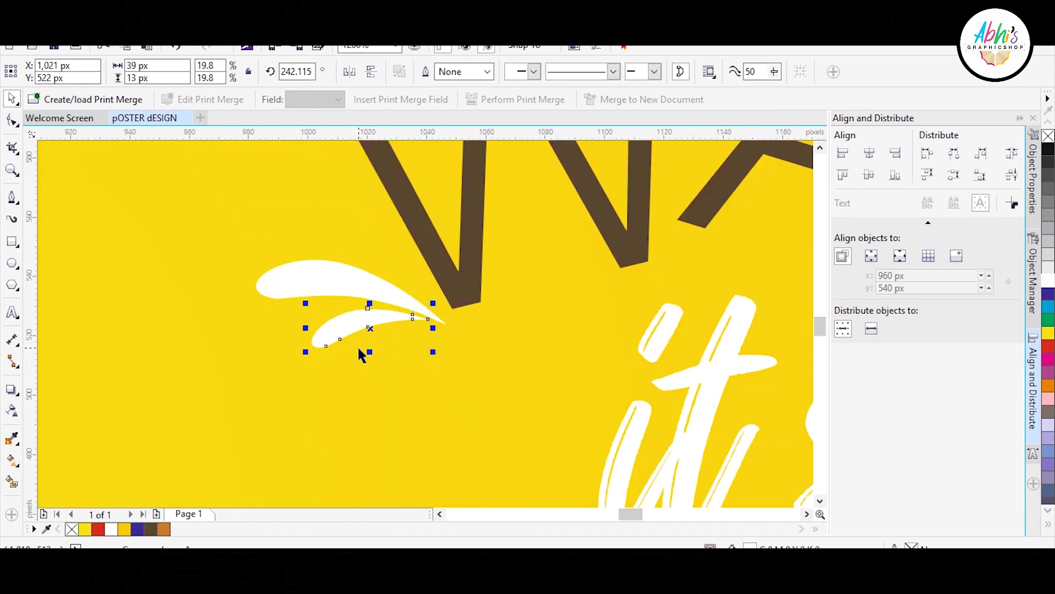
drag(361, 354, 353, 348)
scroll(436, 343, down, 3)
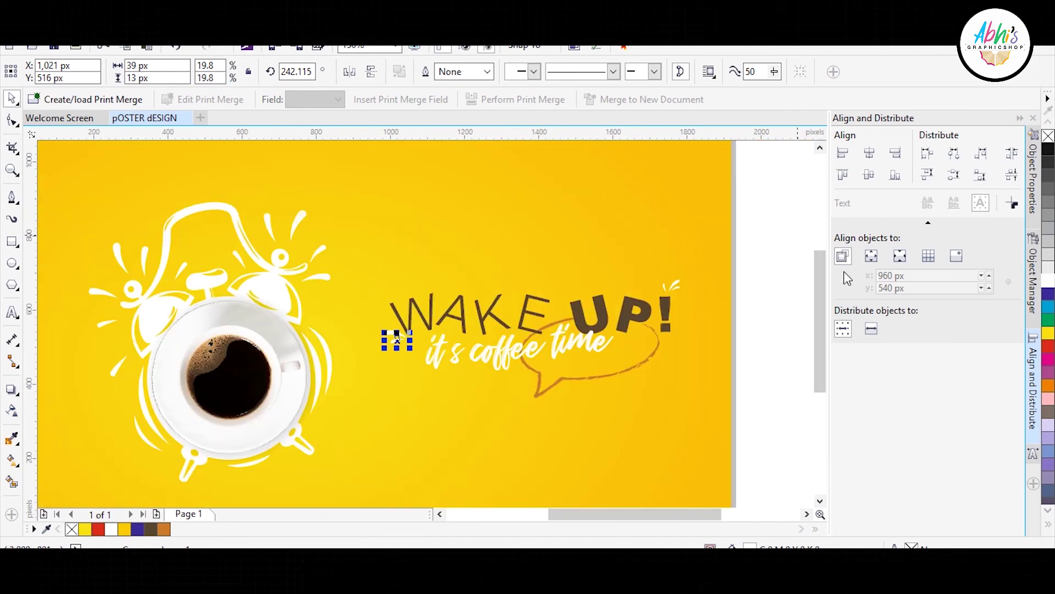
key(Escape)
scroll(605, 275, down, 2)
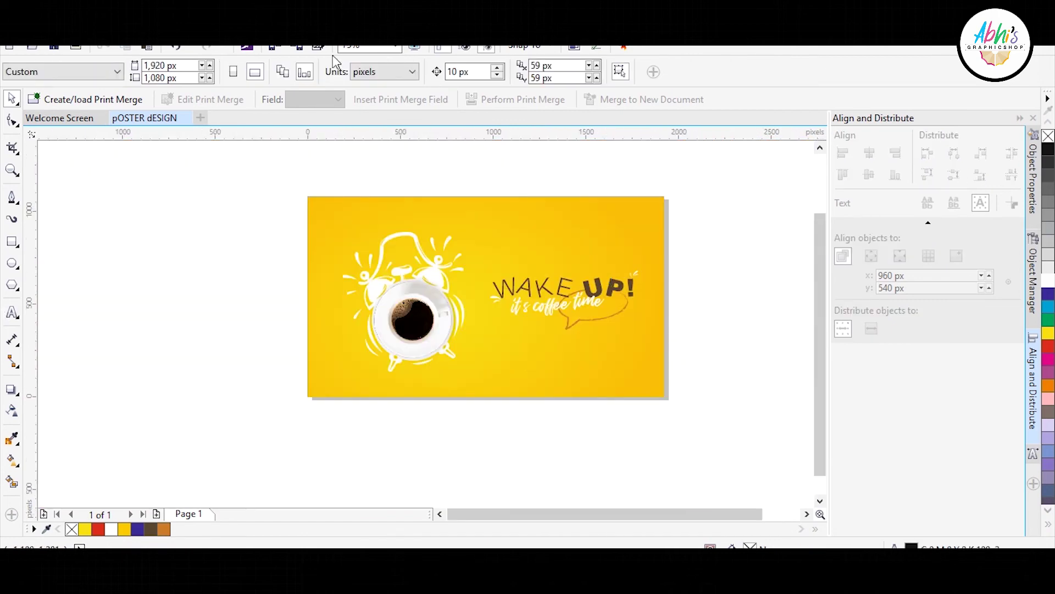
Add the text 'logo here' and convert it to uppercase LOGO HERE
click(13, 311)
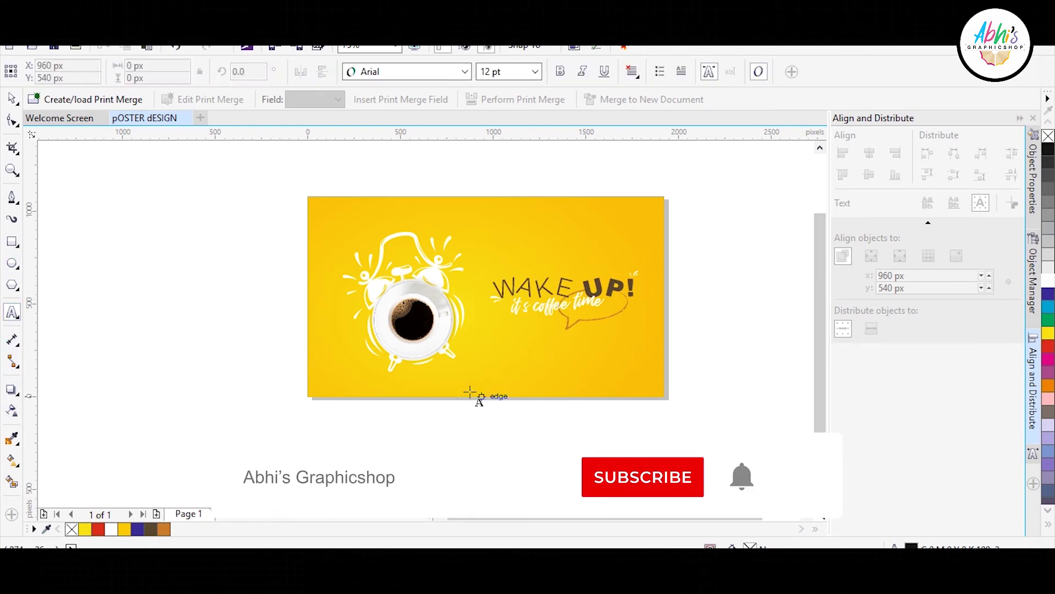
click(500, 363)
text(logo here)
key(shift+F3)
Set HERE in light Helvetica and LOGO in Arial MT Black
click(472, 339)
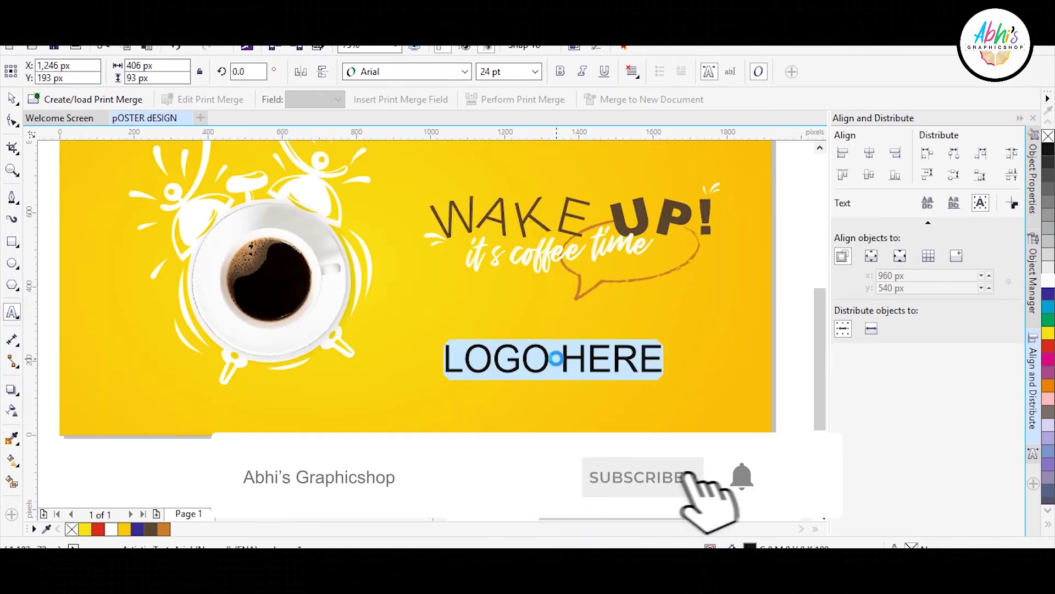
click(464, 71)
click(418, 101)
drag(553, 360, 400, 354)
click(464, 71)
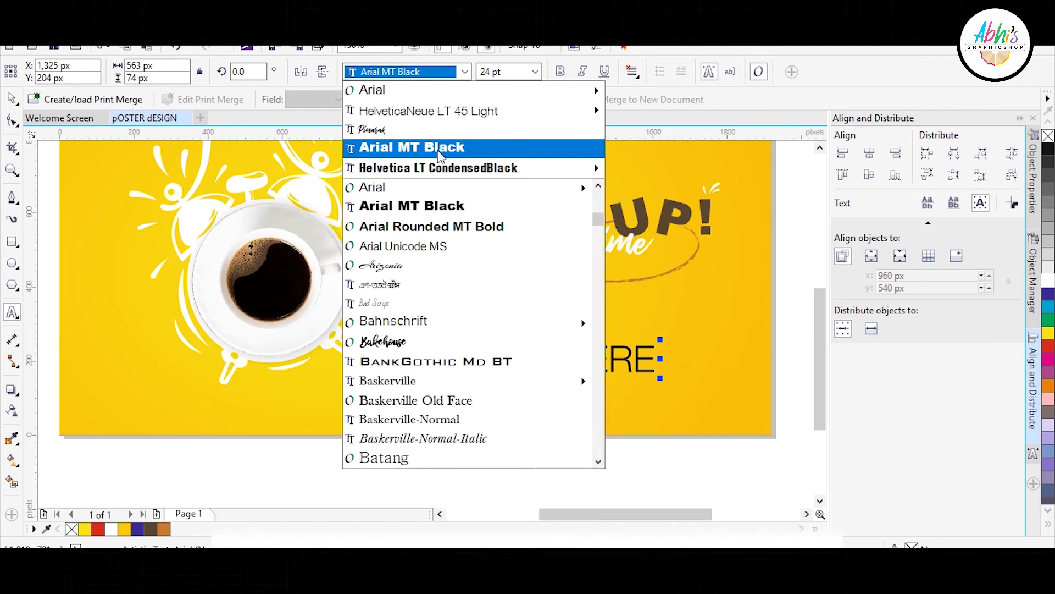
click(412, 146)
key(ctrl+space)
Shrink LOGO HERE and place it in the poster's top-right corner
mouse_move(669, 378)
mouse_down()
mouse_move(552, 367)
mouse_move(625, 234)
mouse_up()
scroll(506, 418, down, 2)
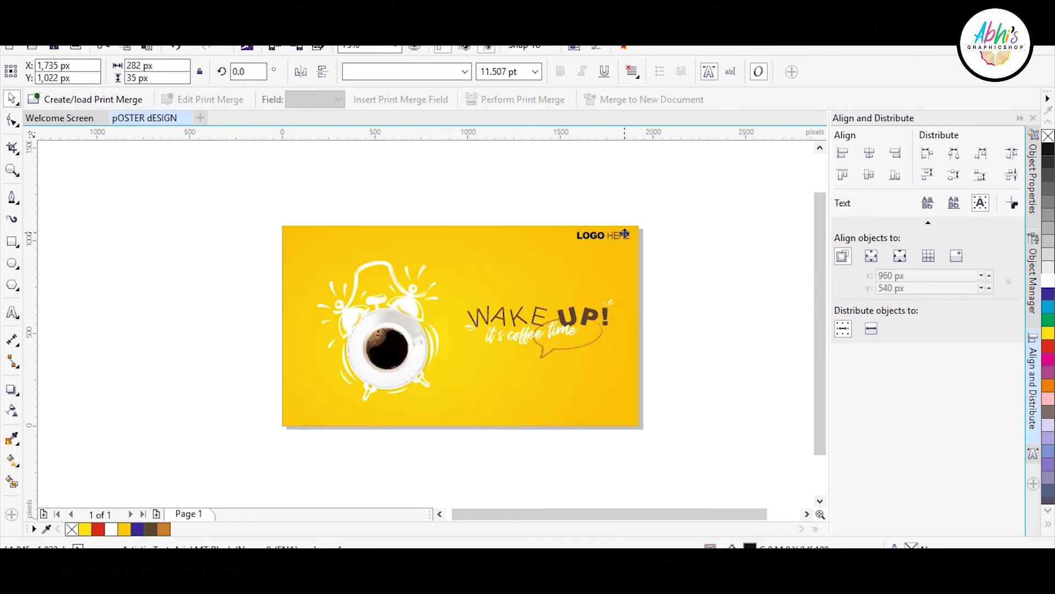
click(158, 408)
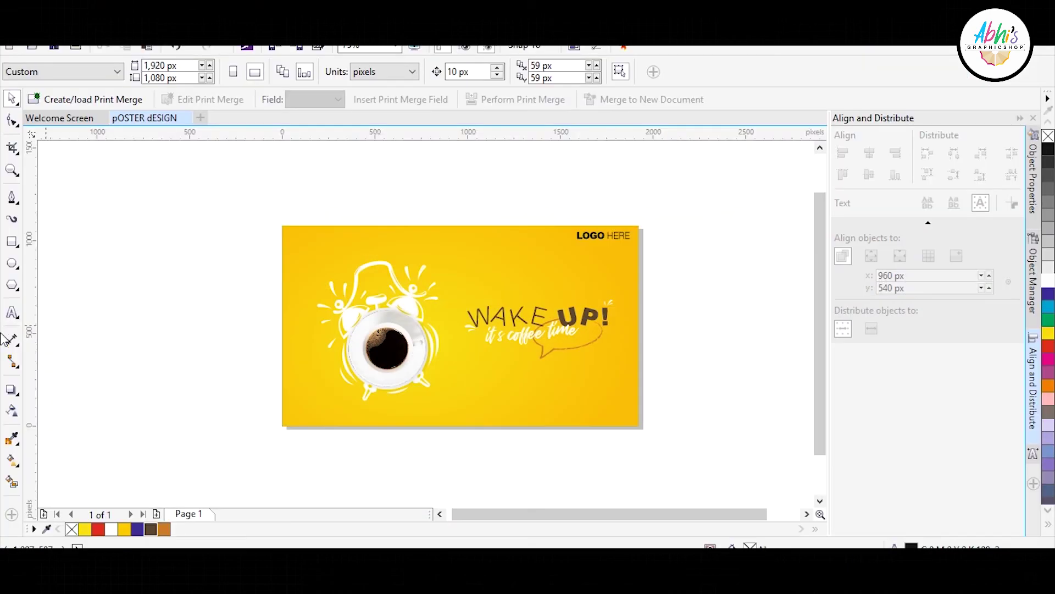
Paste the copied text into a paragraph frame below the headline in HelveticaNeue LT 45 Light
key(F8)
drag(462, 361, 619, 395)
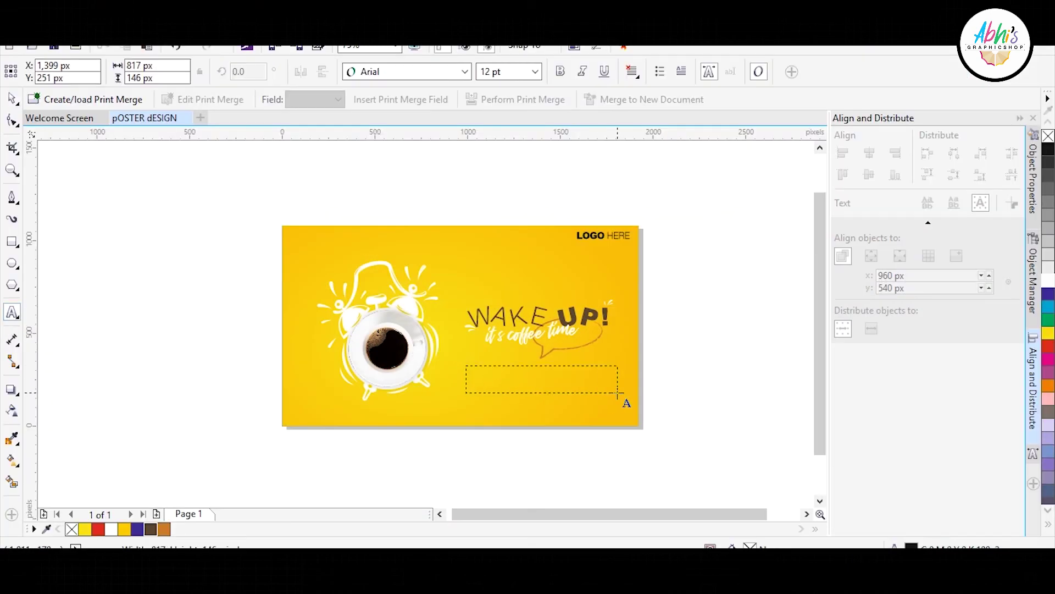
key(ctrl+v)
click(465, 71)
click(440, 132)
scroll(549, 380, up, 2)
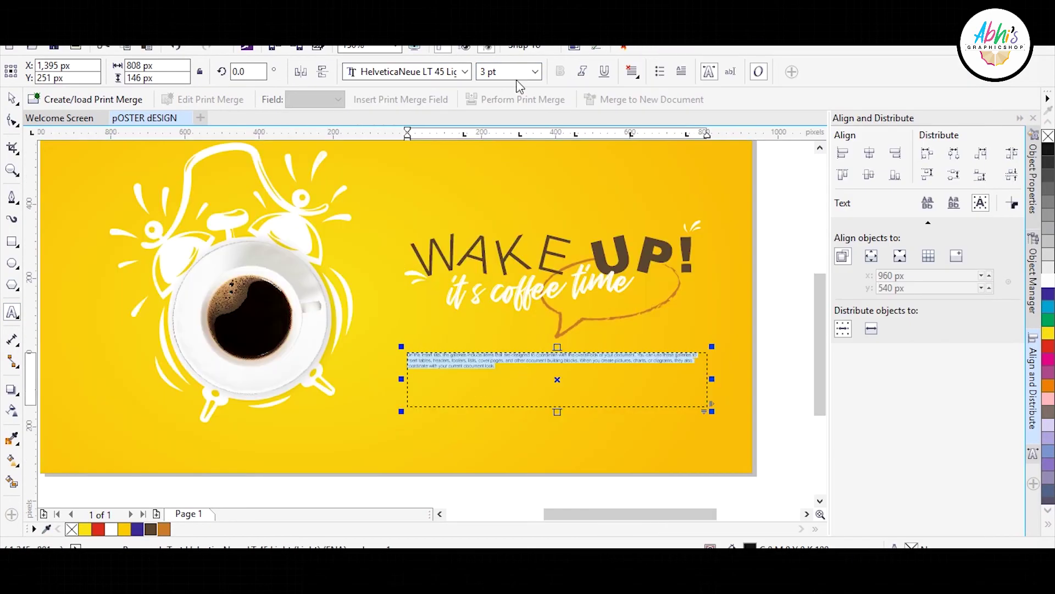
key(ctrl+space)
Center-align the paragraph, make it white at 7 pt, and lift the headline slightly
click(632, 72)
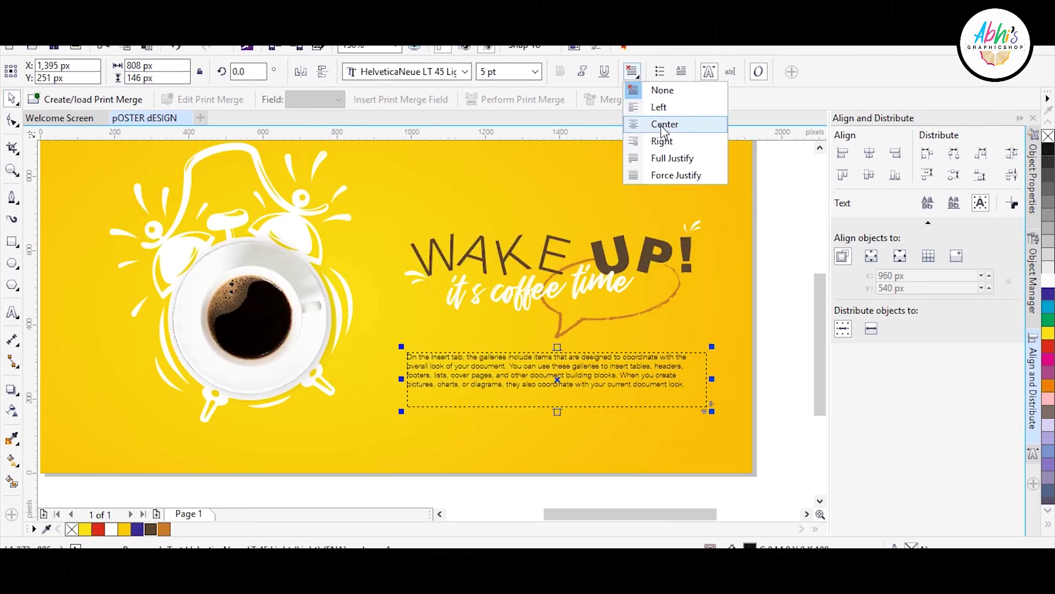
click(660, 123)
click(111, 529)
drag(691, 225, 691, 207)
click(550, 380)
click(505, 71)
text(7)
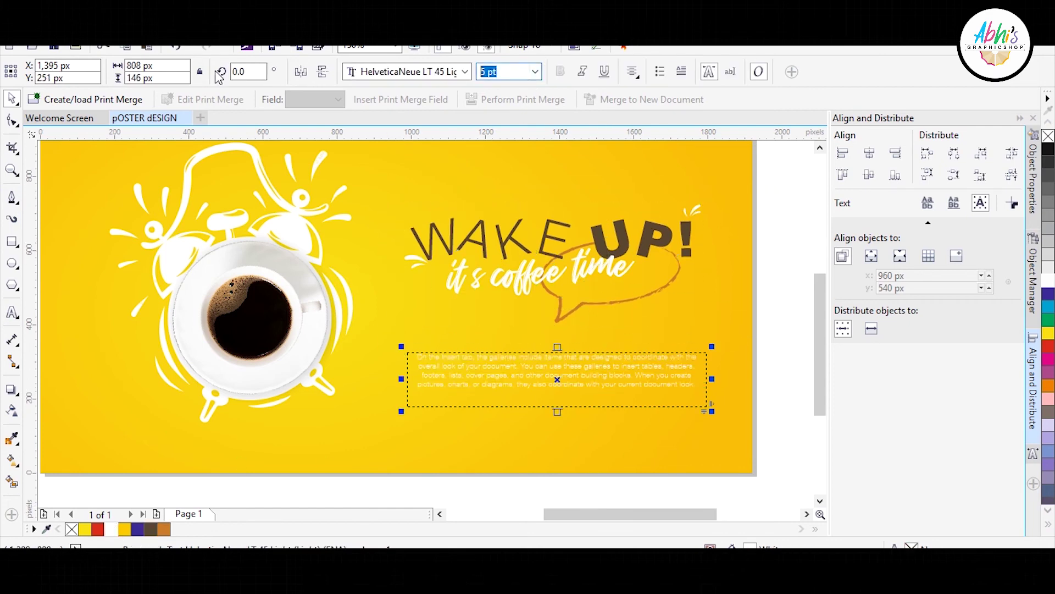
key(Return)
Scale the headline and paragraph down together and color the paragraph dark brown
drag(777, 177, 398, 308)
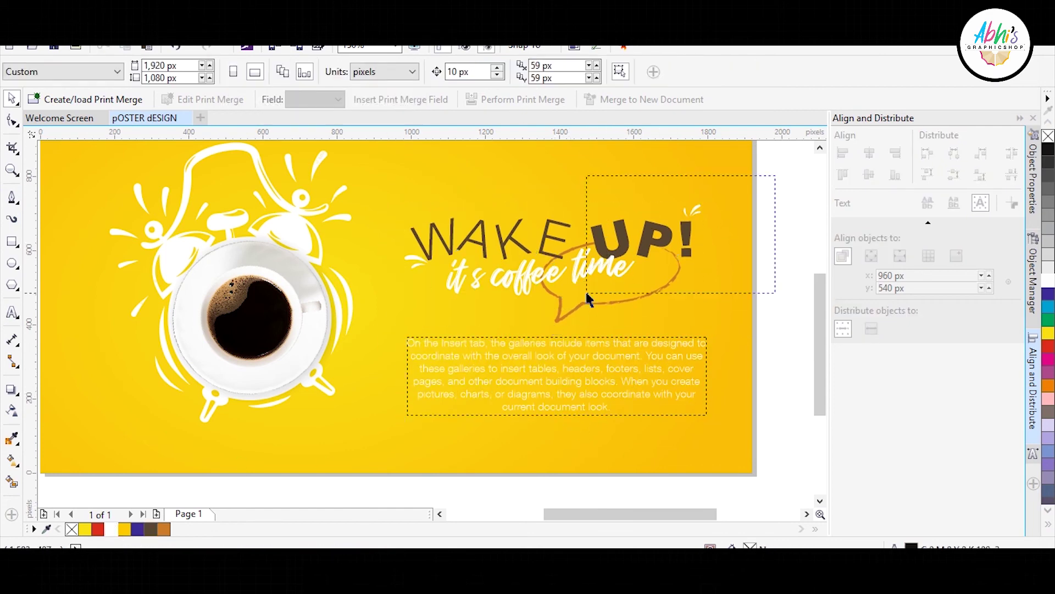
drag(711, 187, 687, 202)
click(577, 377)
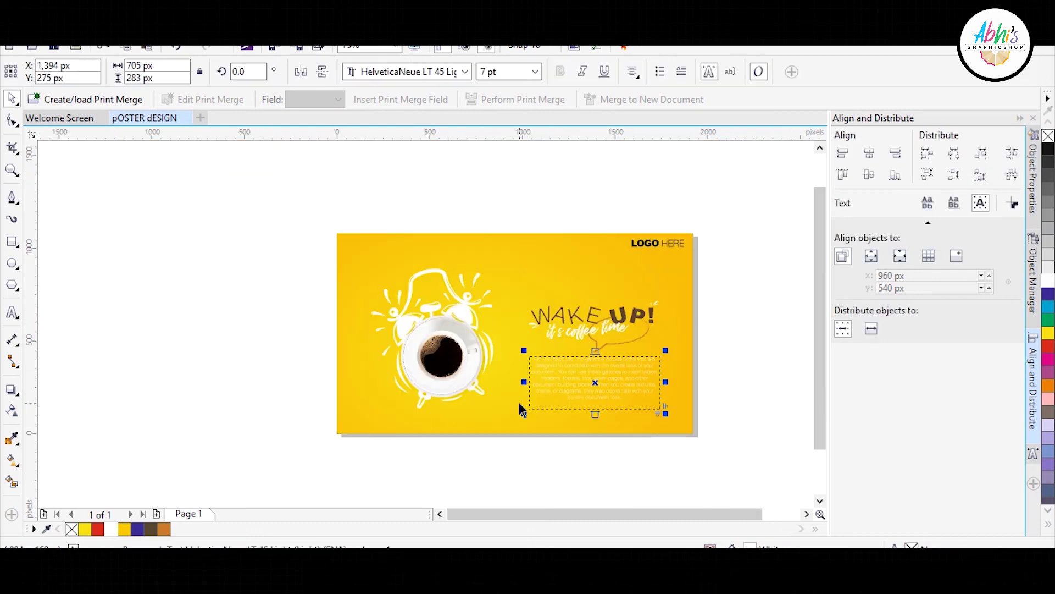
click(150, 529)
scroll(616, 389, up, 2)
Delete everything after the first sentence and narrow the frame so the text rewraps
drag(385, 335, 671, 447)
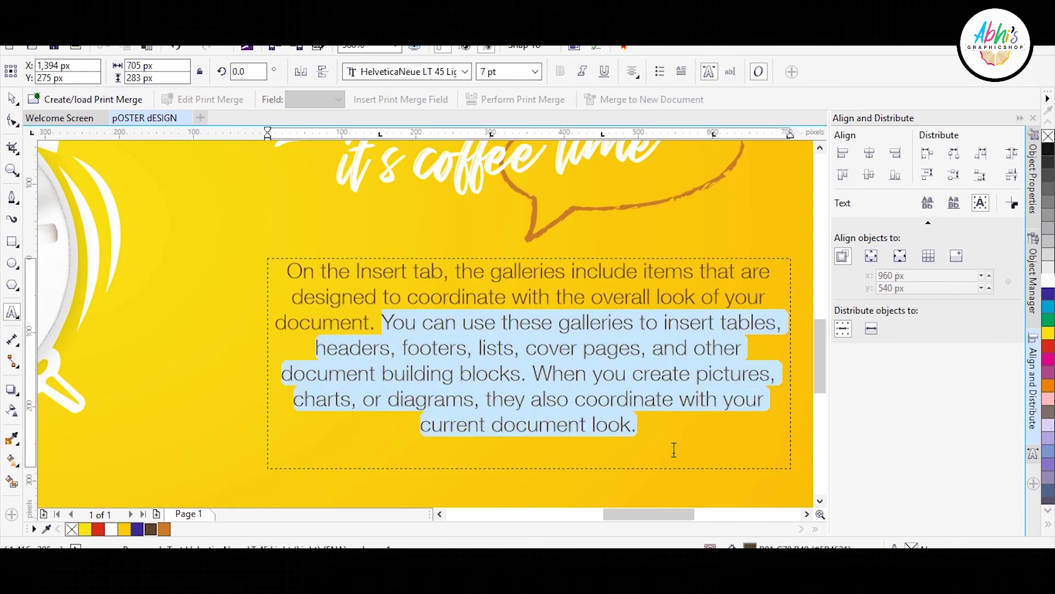
key(Delete)
key(Escape)
drag(261, 362, 358, 363)
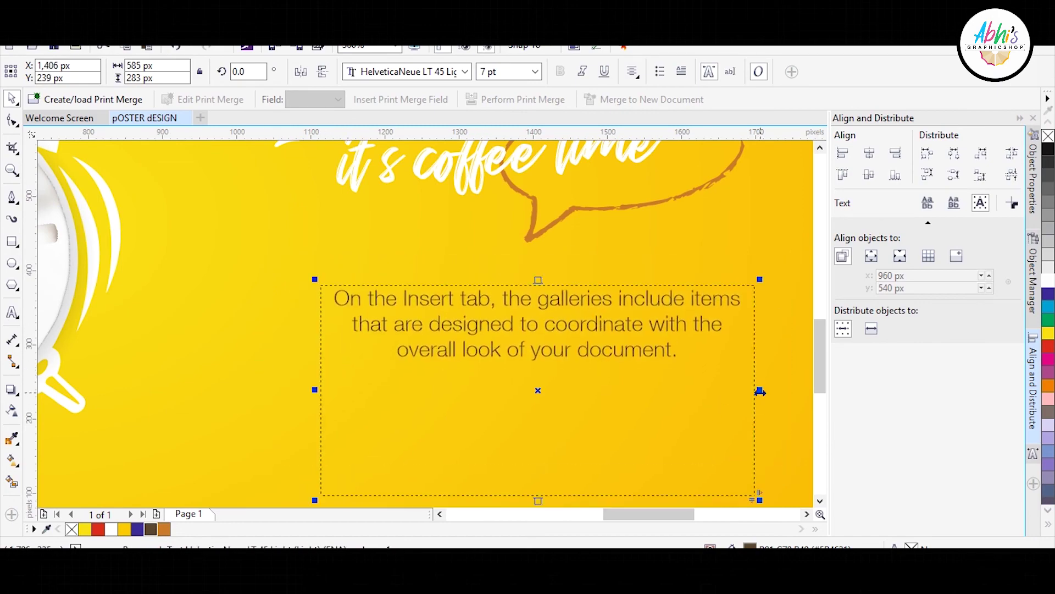
scroll(691, 370, down, 2)
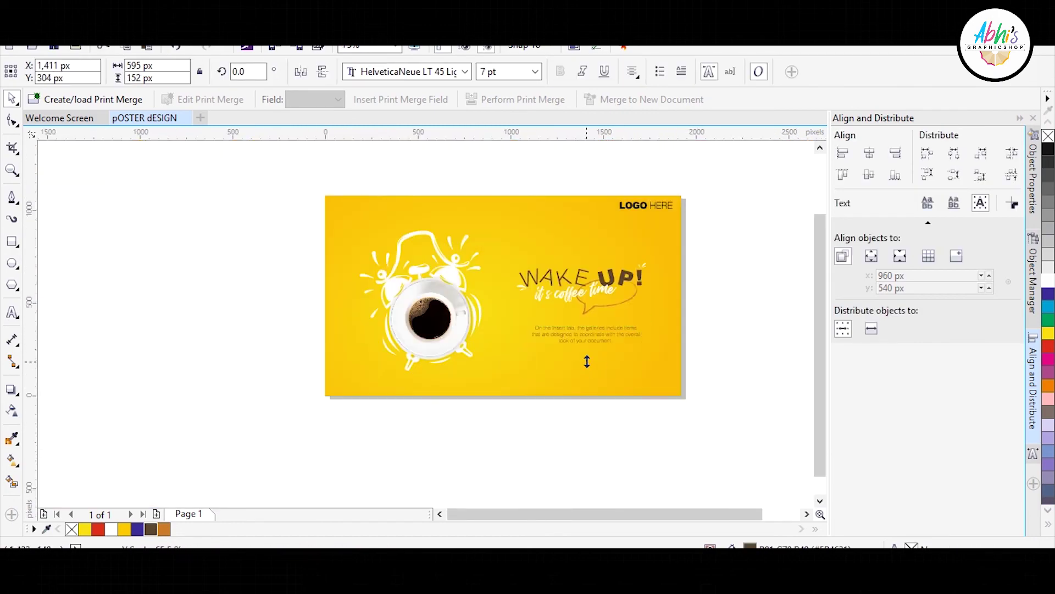